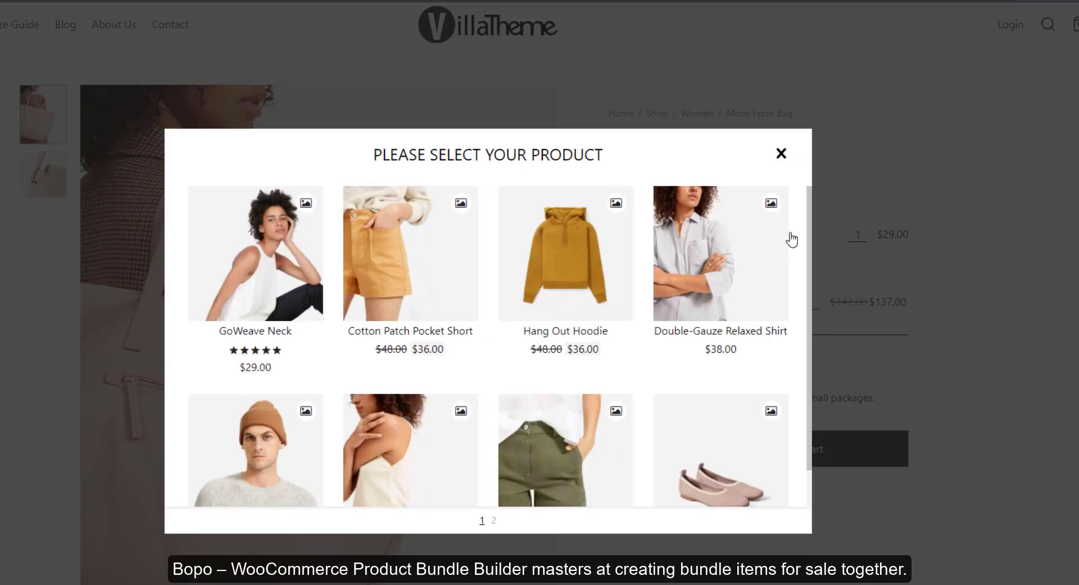
- Browse the bundle's product pages and select GoWeave Neck in colour Black
scroll(792, 239, "down", 3)
left_click(494, 520)
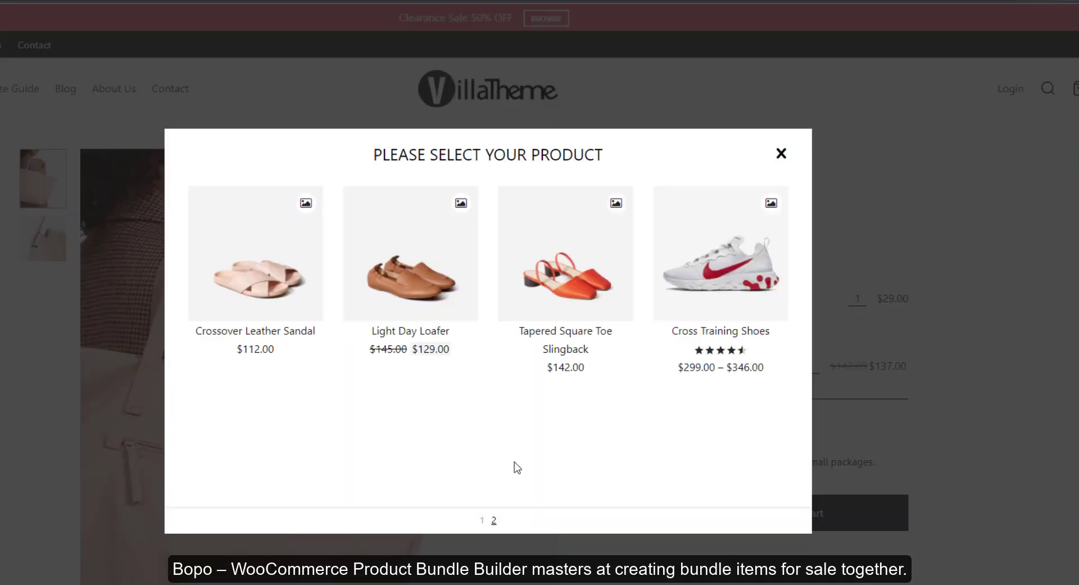
left_click(482, 520)
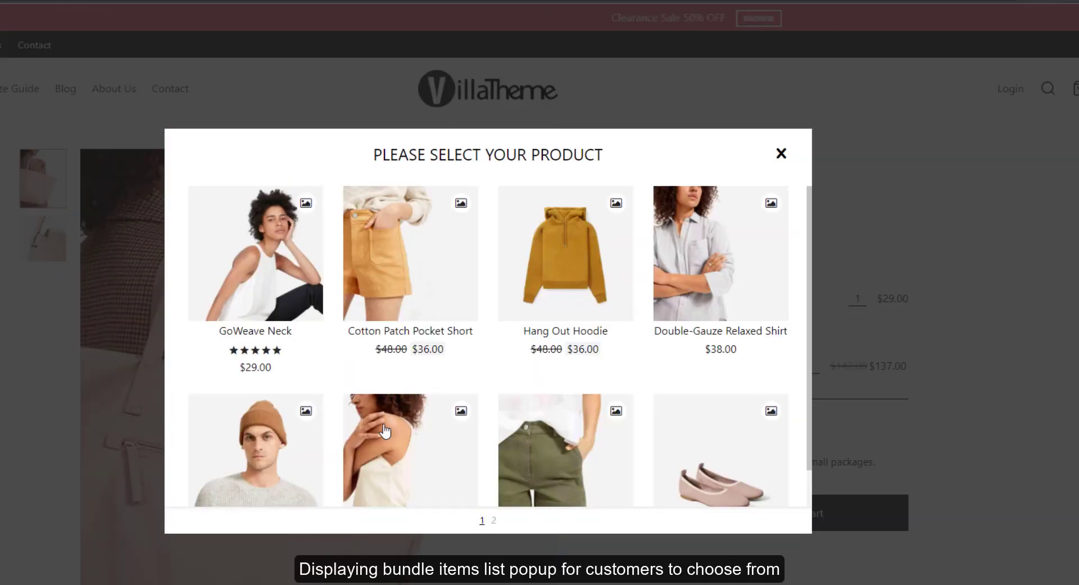
left_click(270, 301)
left_click(566, 227)
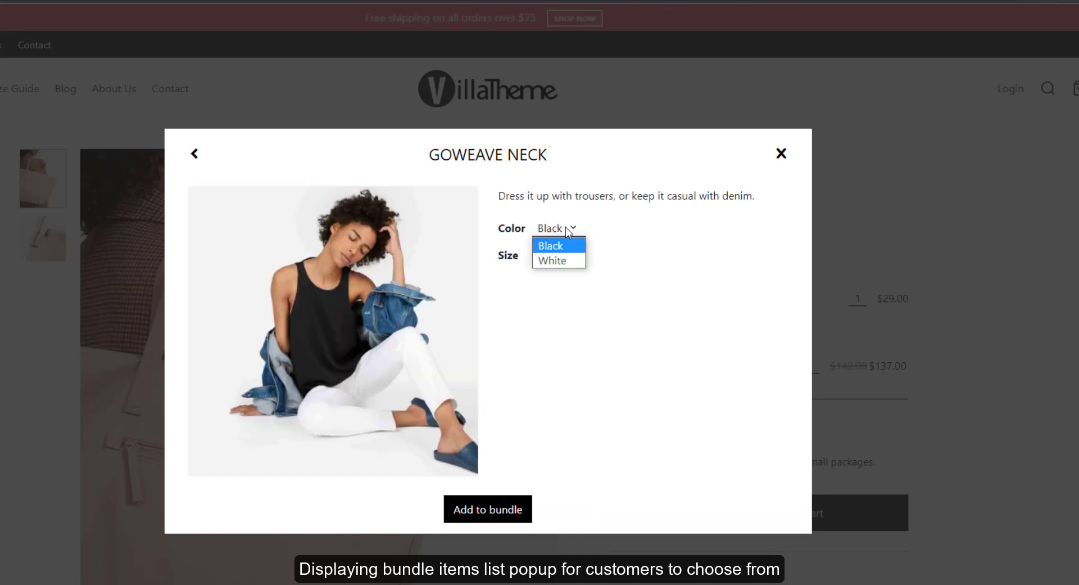
left_click(552, 260)
left_click(552, 295)
left_click(560, 230)
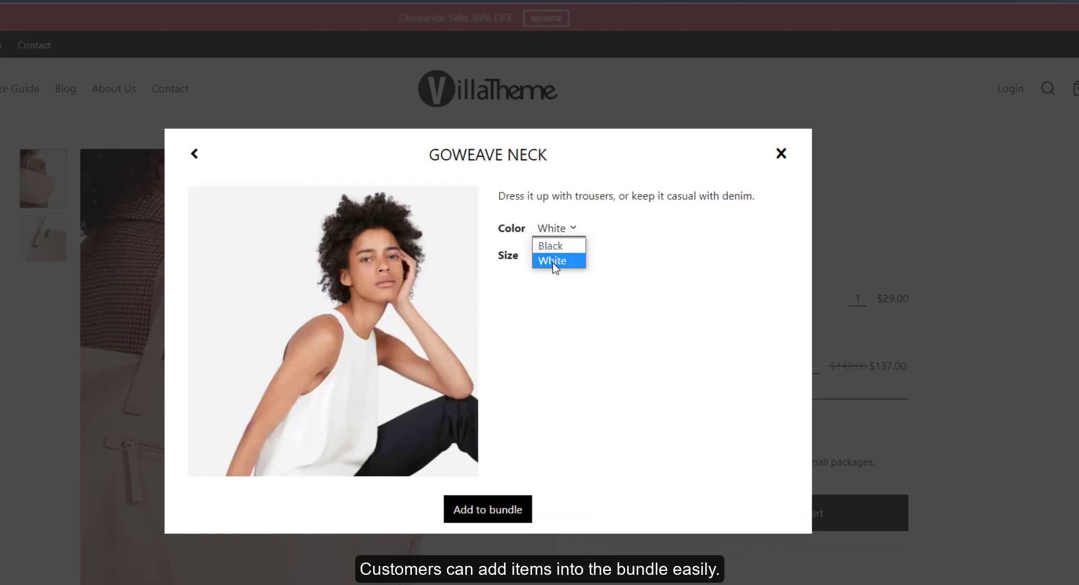
- Choose size S and add the GoWeave Neck to the bundle
left_click(539, 241)
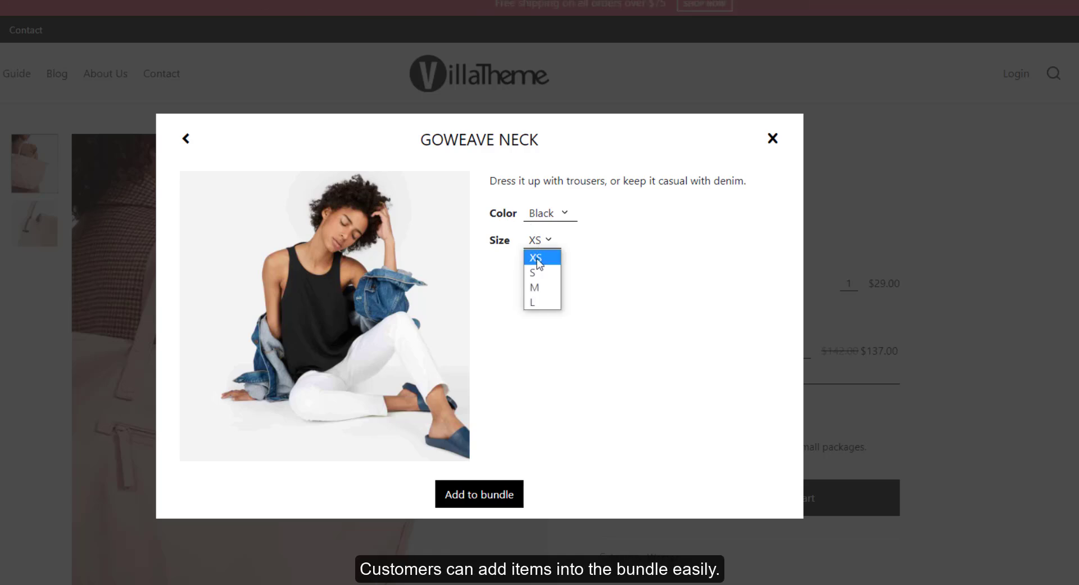
left_click(538, 278)
left_click(497, 498)
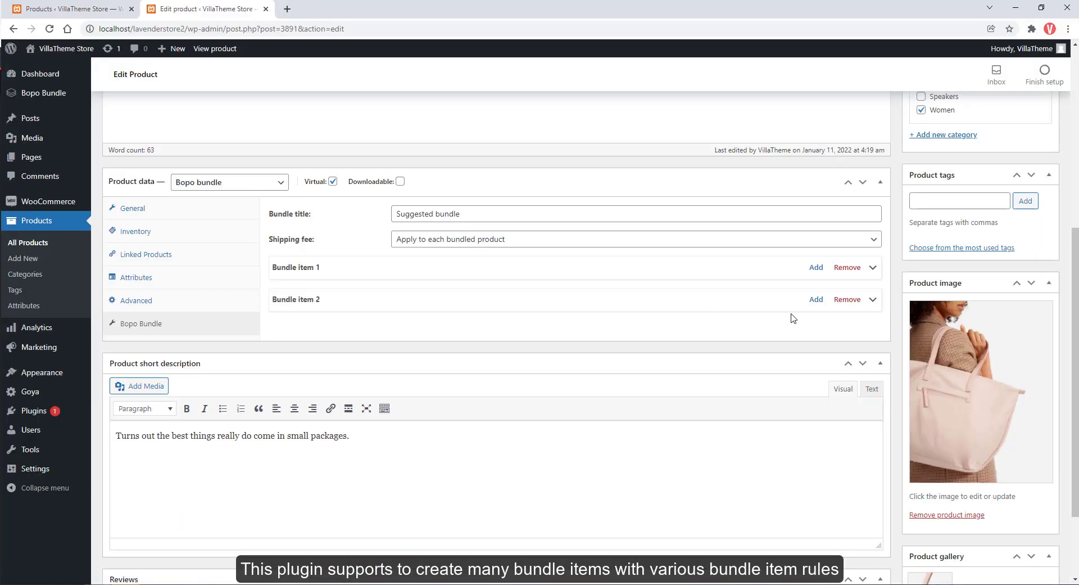
- Add Bundle item 3 and restrict it to the Women category
left_click(816, 299)
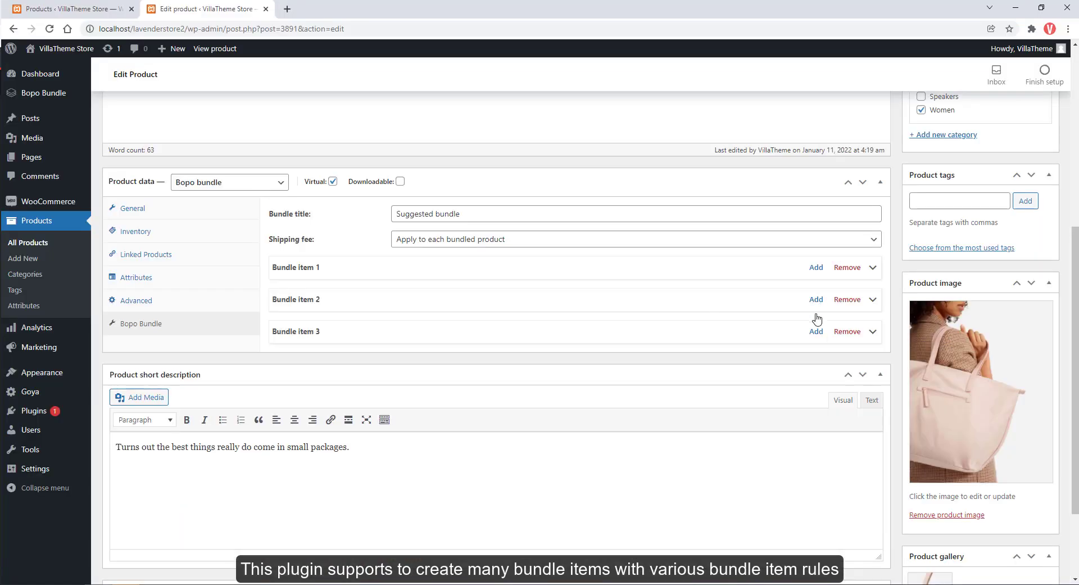
left_click(810, 332)
scroll(675, 337, "down", 4)
left_click(521, 149)
type("w")
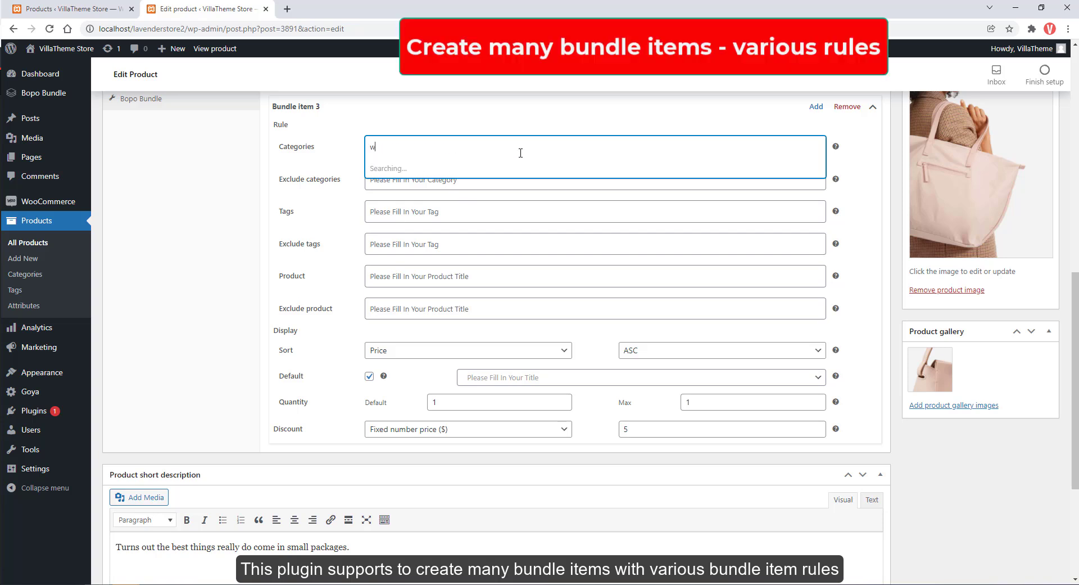
type("omen")
left_click(452, 167)
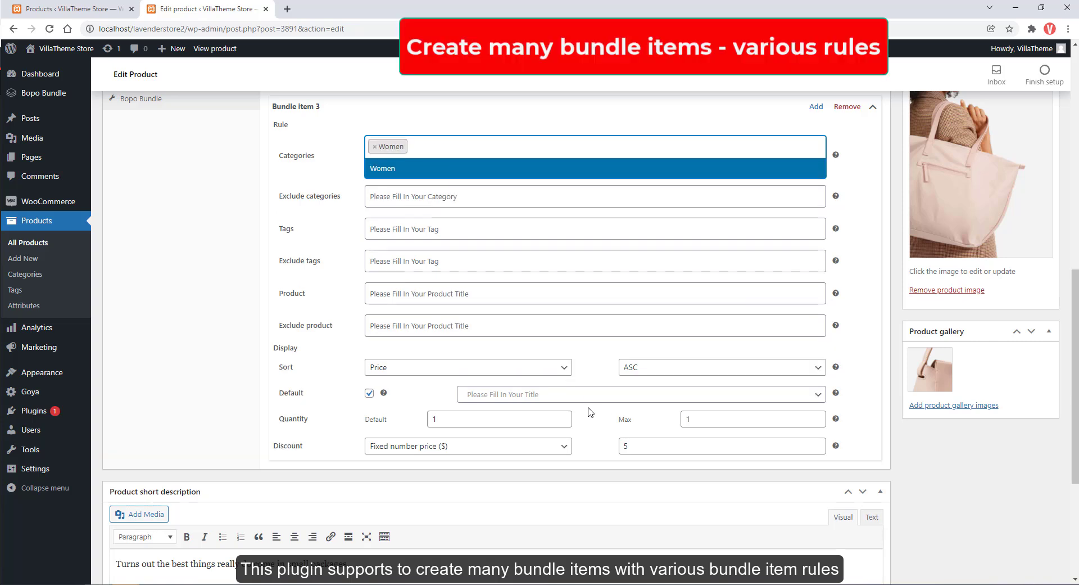
- Default item 3 to Double-Gauze Relaxed Shirt - M with a percent-of-total discount
left_click(568, 394)
type("double")
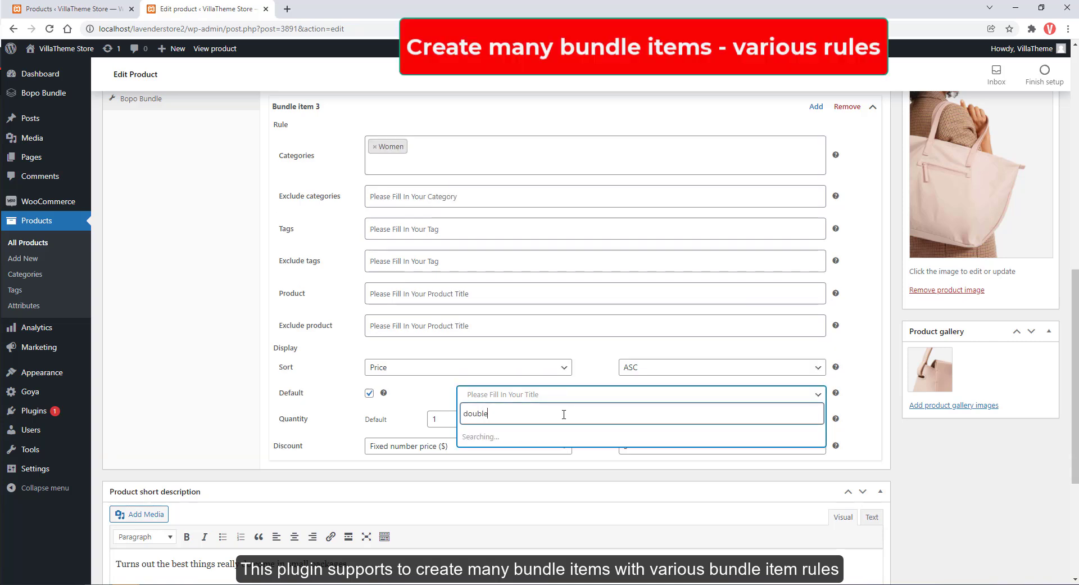
left_click(584, 473)
left_click(540, 445)
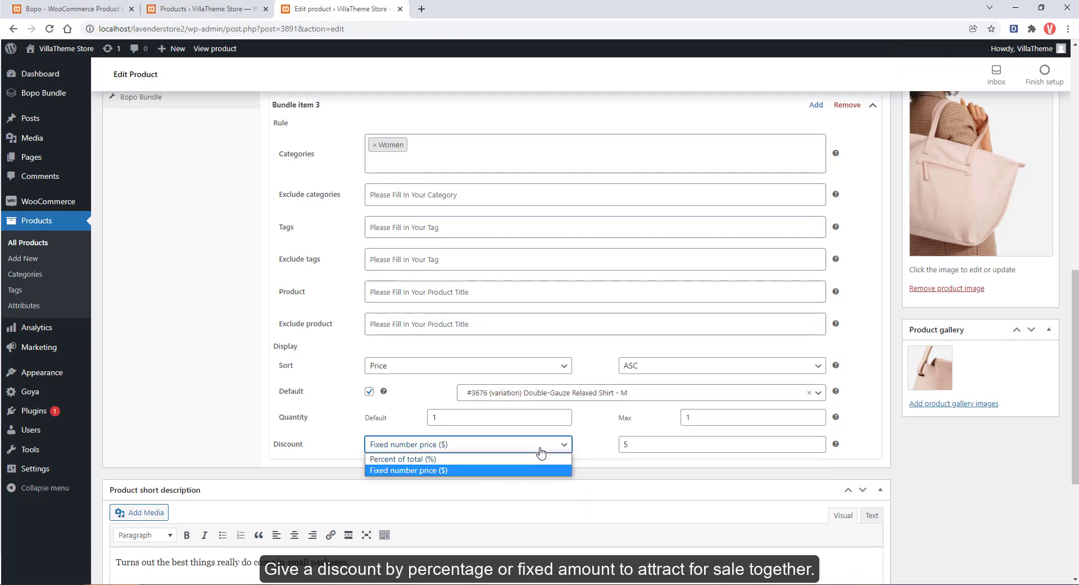
left_click(535, 458)
left_click(623, 445)
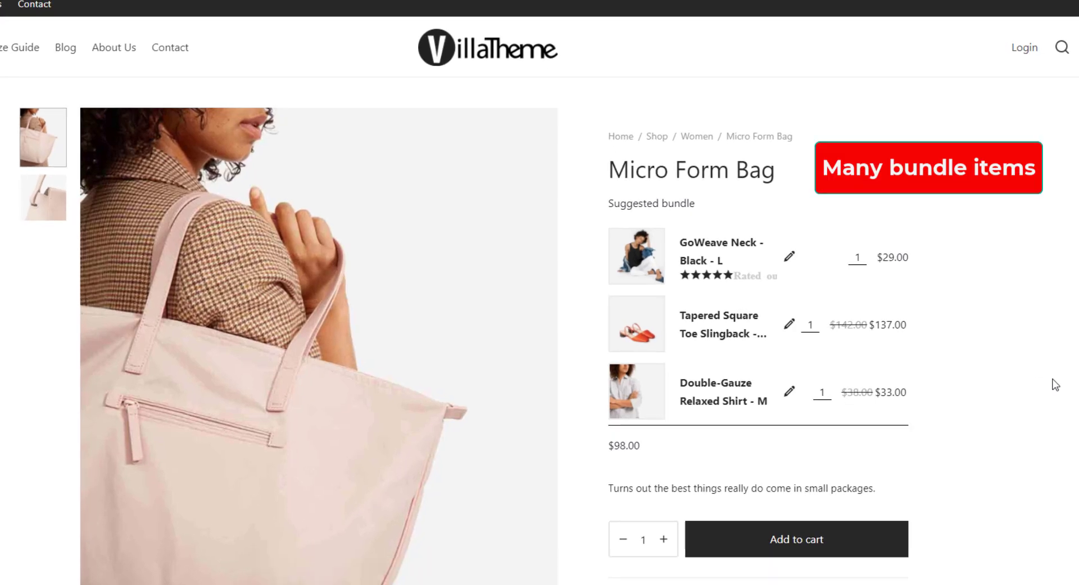
- Set the shirt row to Double-Gauze Relaxed Shirt size M and add the bundle to the cart
left_click(789, 392)
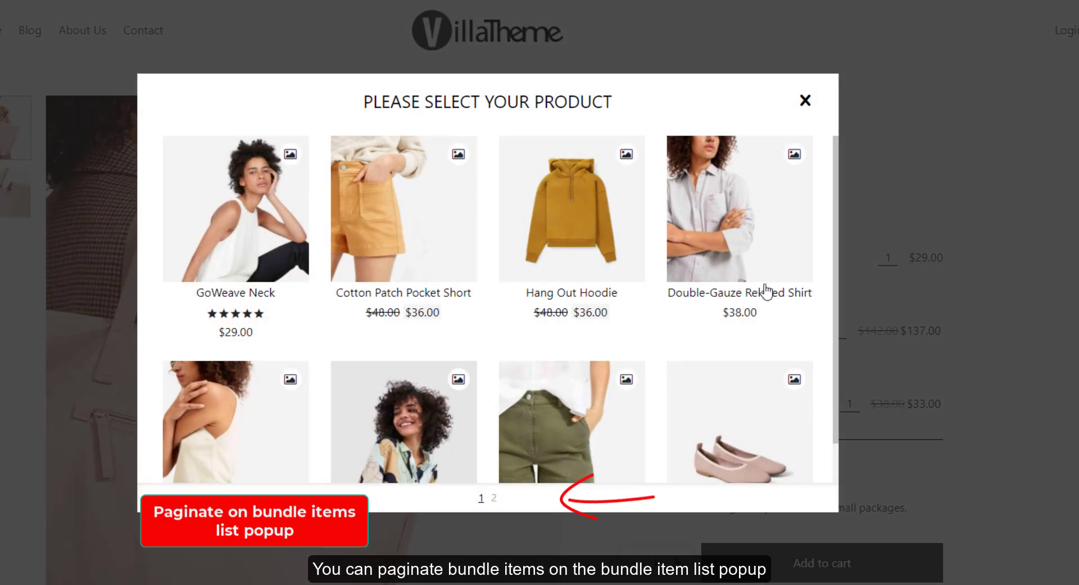
left_click(768, 273)
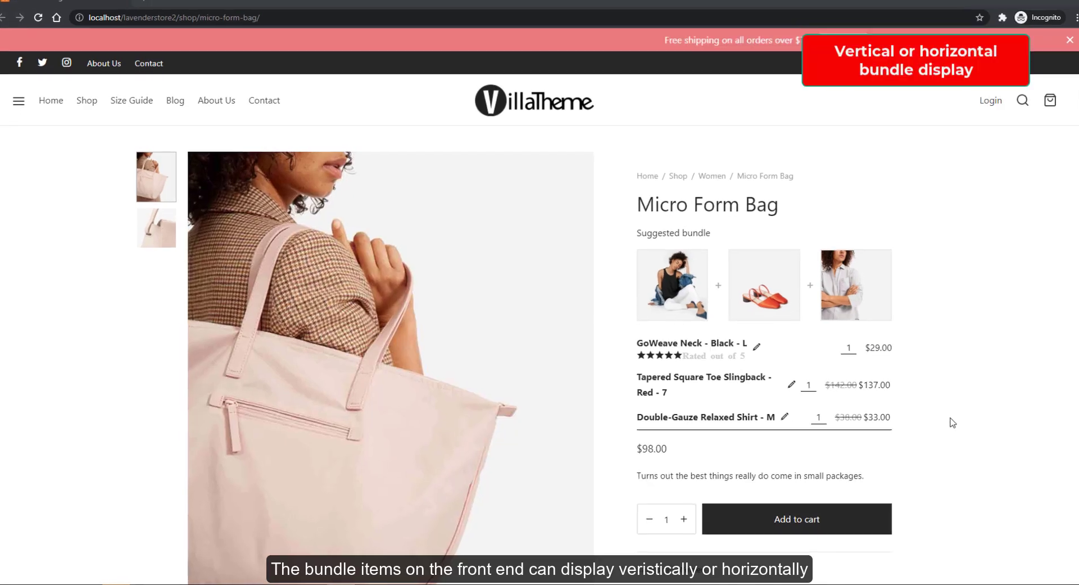
left_click(814, 389)
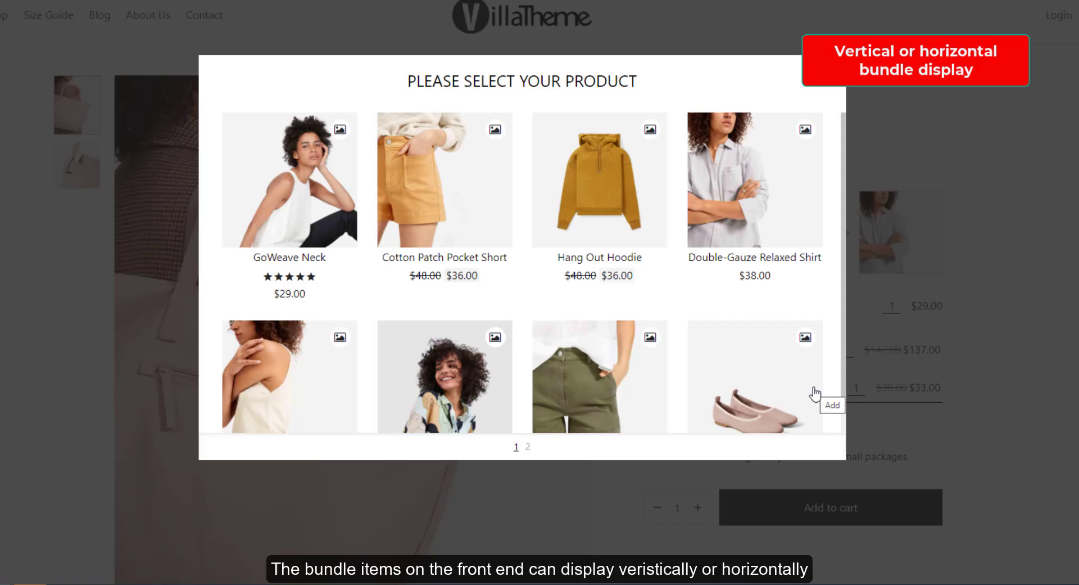
left_click(713, 242)
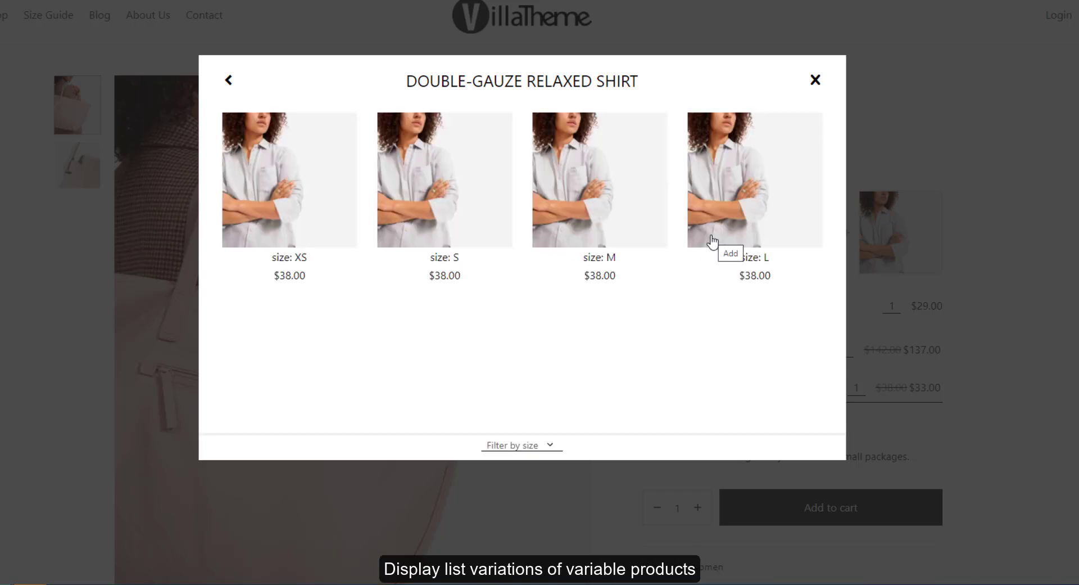
left_click(640, 237)
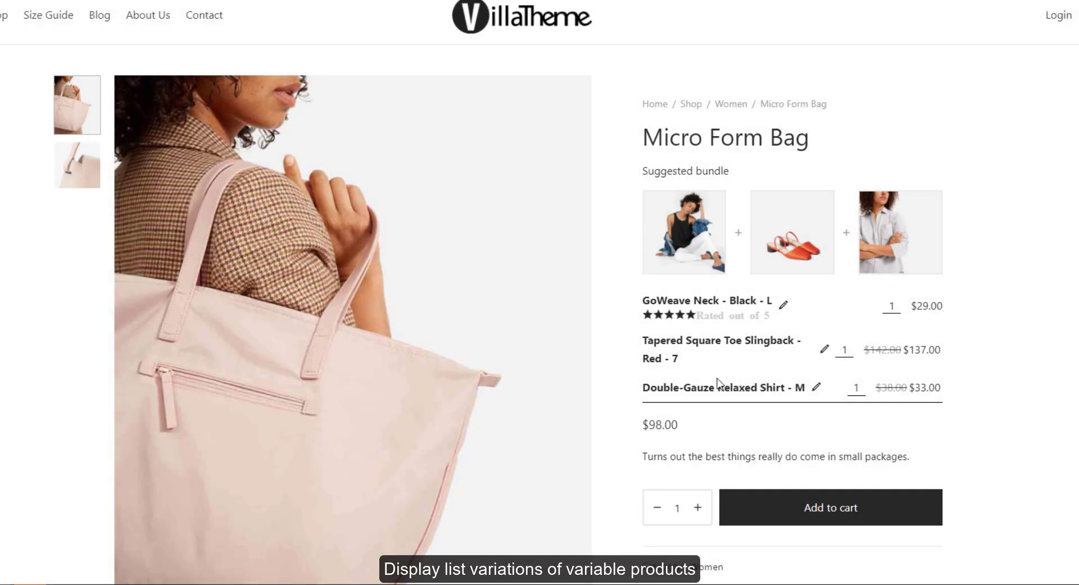
left_click(832, 515)
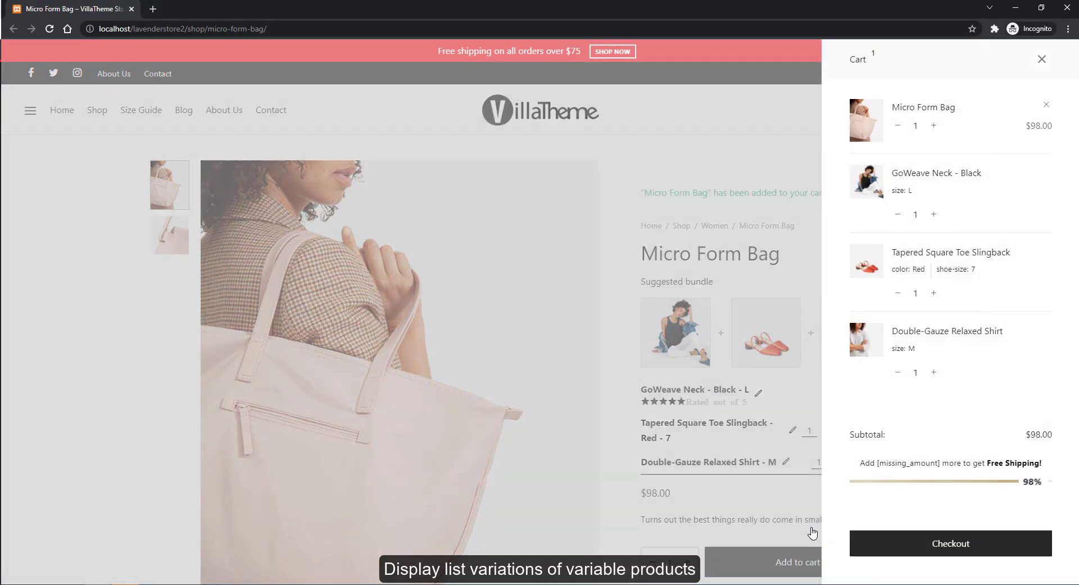
- At checkout, swap the GoWeave Neck - Black bundle item for a different variant
left_click(936, 544)
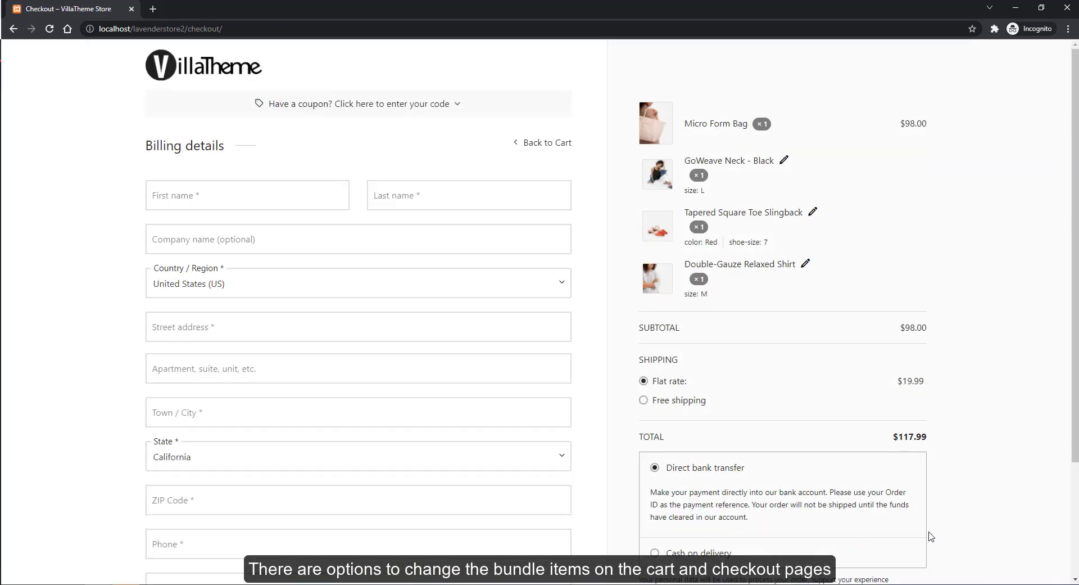
left_click(783, 162)
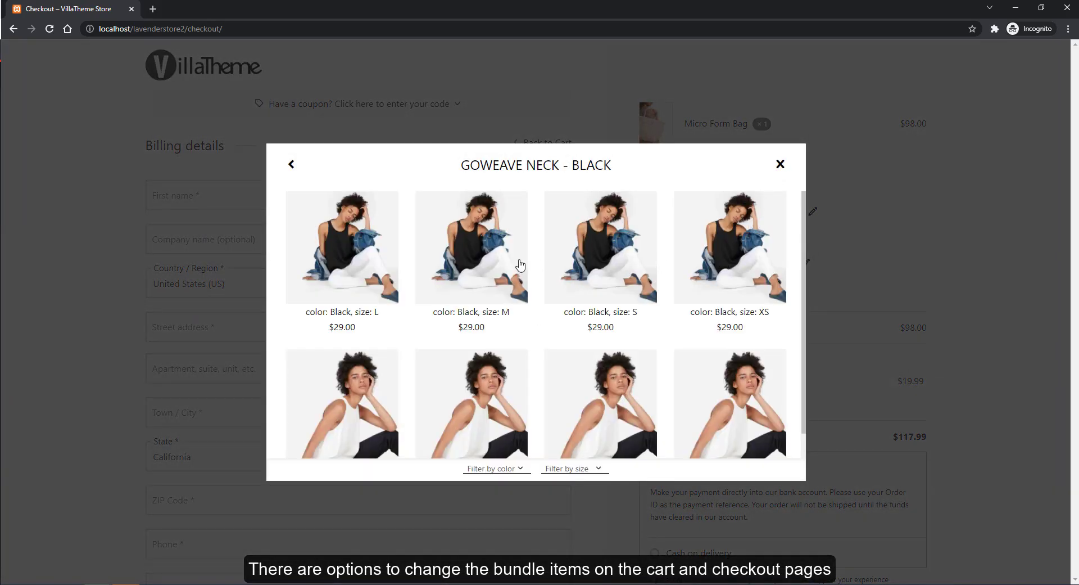
left_click(514, 264)
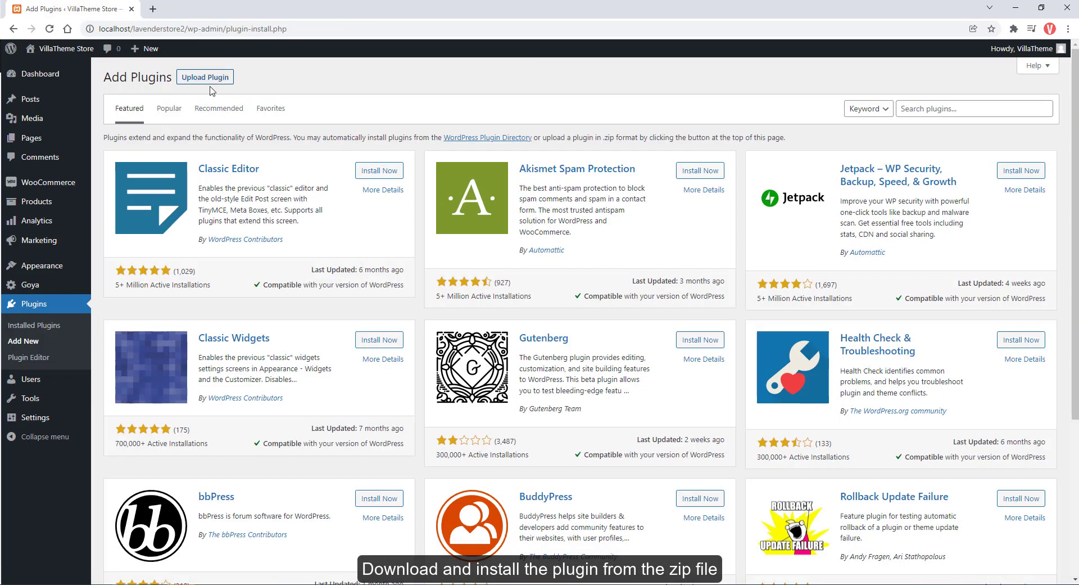
- Upload the Bopo bundle builder zip from Downloads, install it, and activate the plugin
left_click(222, 85)
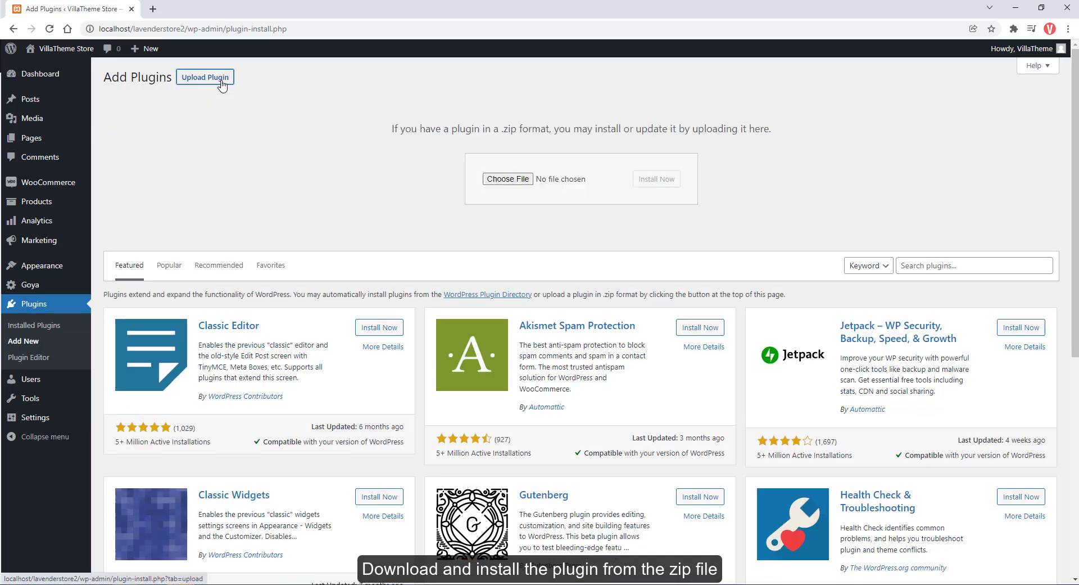
left_click(489, 180)
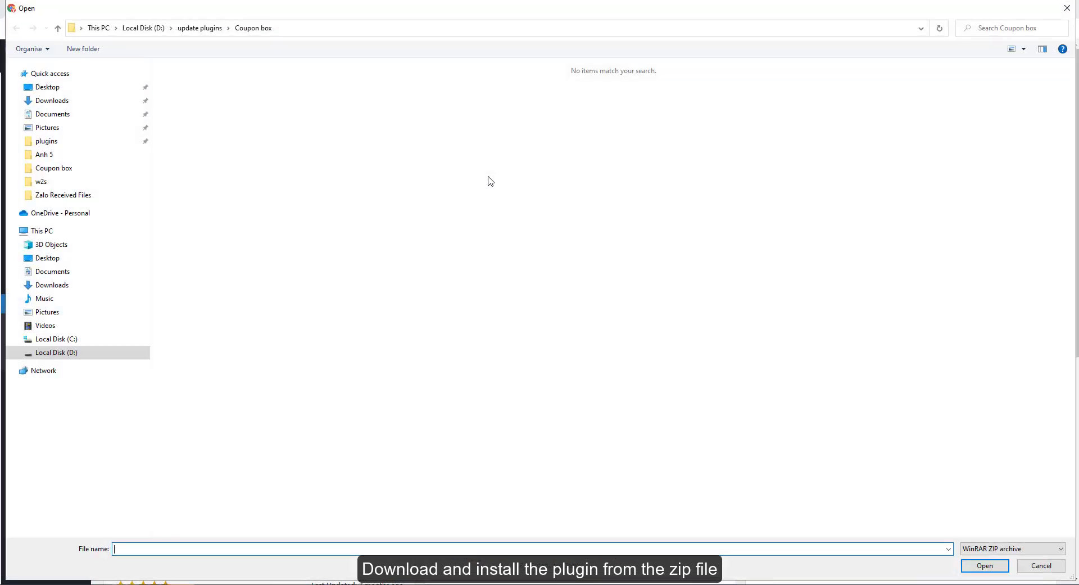
left_click(51, 101)
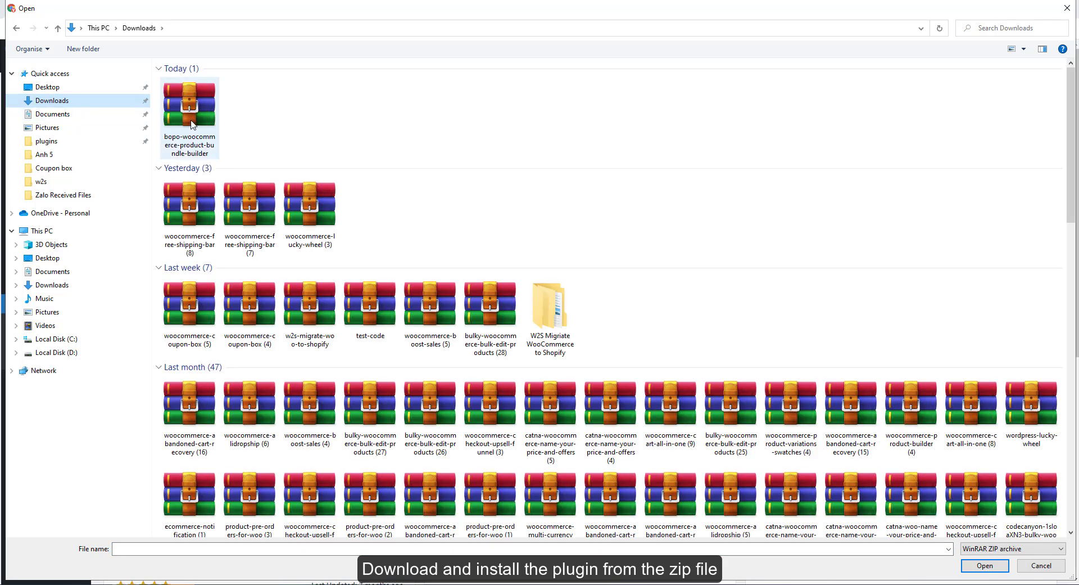
double_click(189, 107)
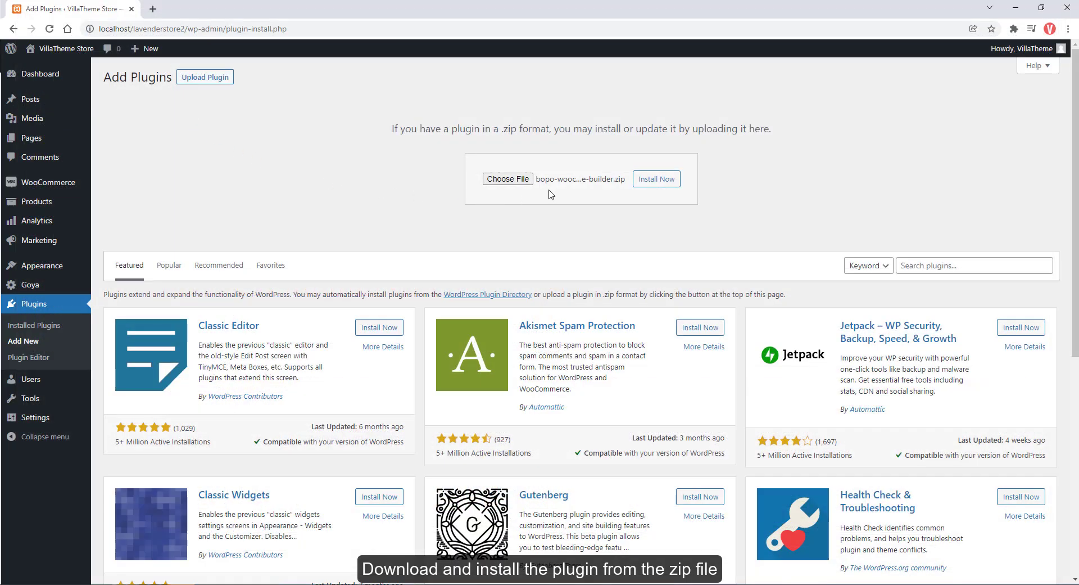
left_click(649, 187)
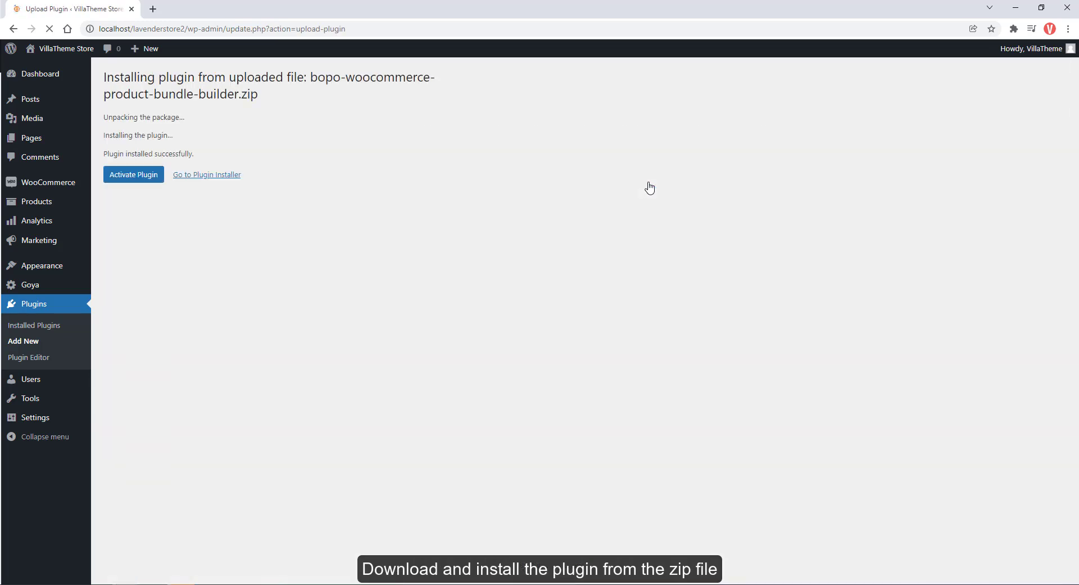
left_click(140, 179)
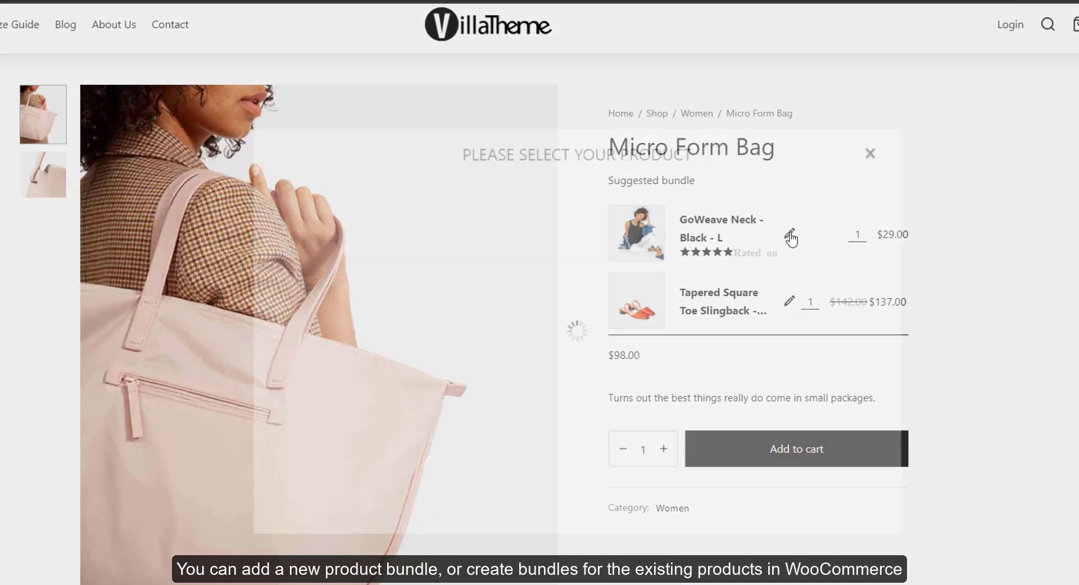
- Page through the product picker and set GoWeave Neck to colour White, size S
scroll(776, 270, "down", 2)
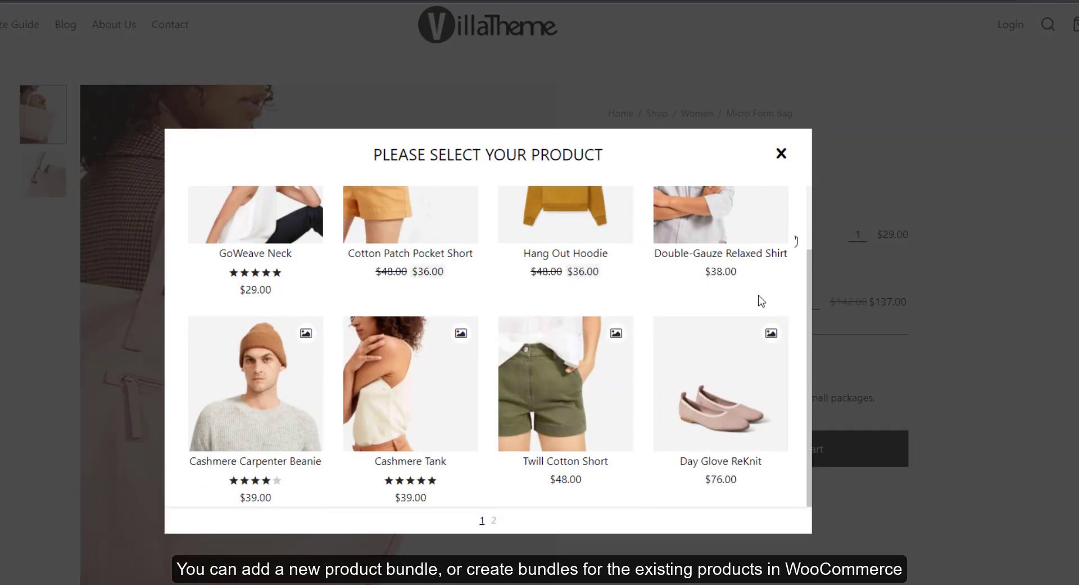
left_click(494, 521)
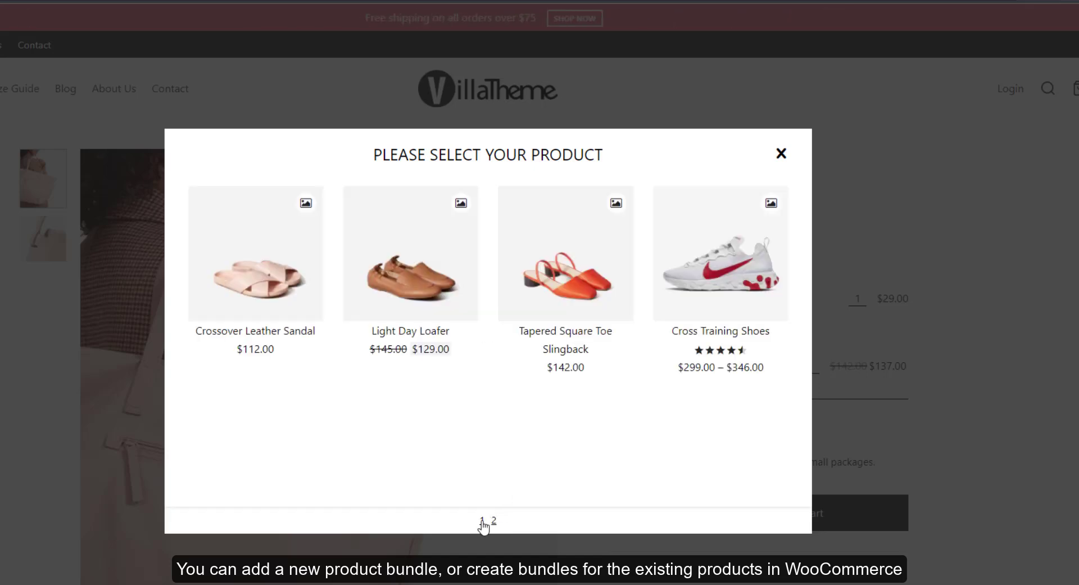
left_click(483, 521)
left_click(314, 281)
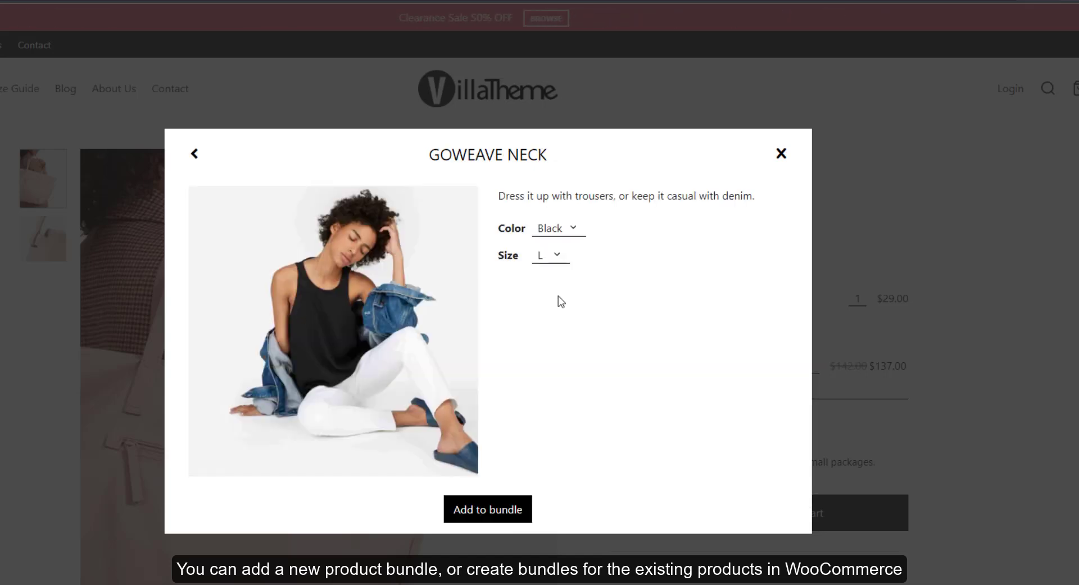
left_click(568, 227)
left_click(556, 258)
left_click(553, 255)
left_click(552, 315)
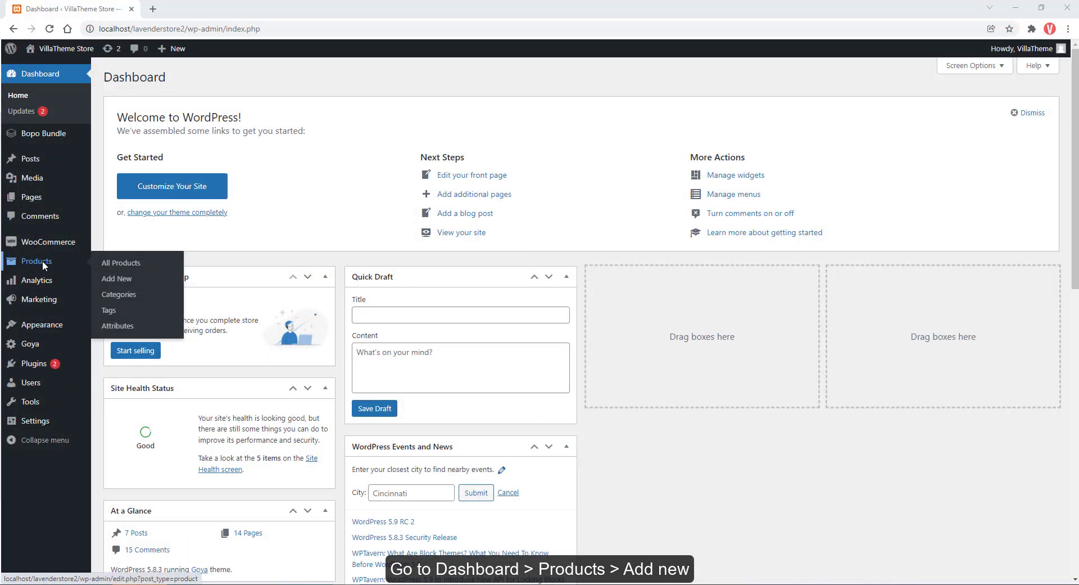
- Start a new product in another tab, enter its name, and open the product type list
middle_click(115, 279)
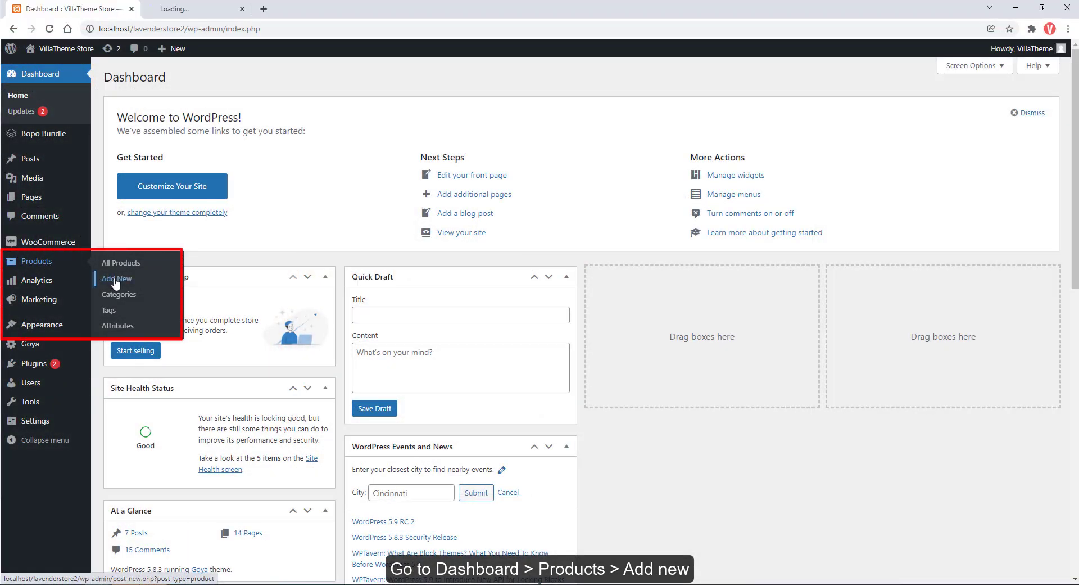
left_click(175, 9)
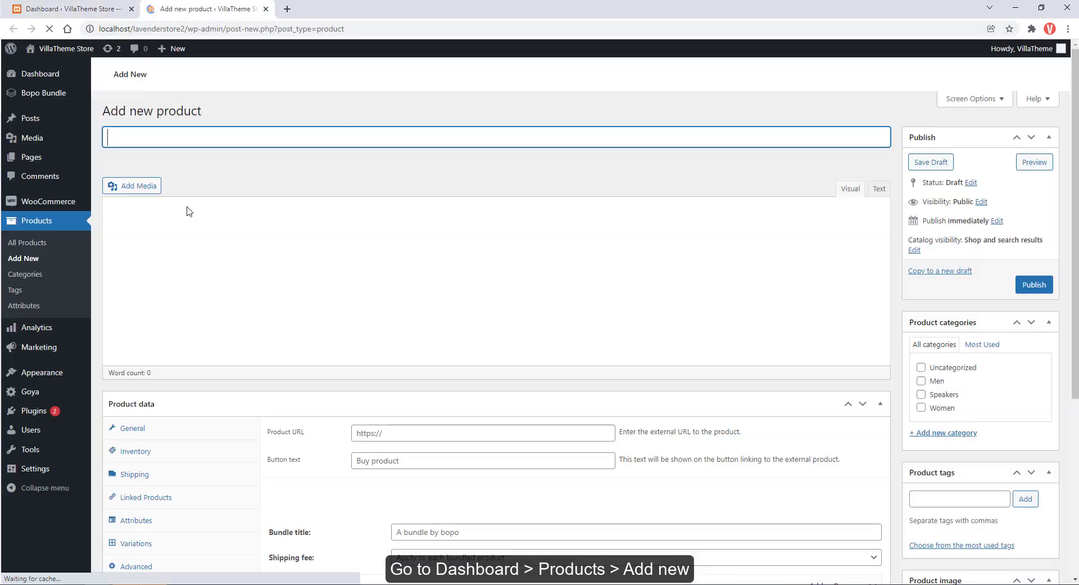
type("Bopo Bun")
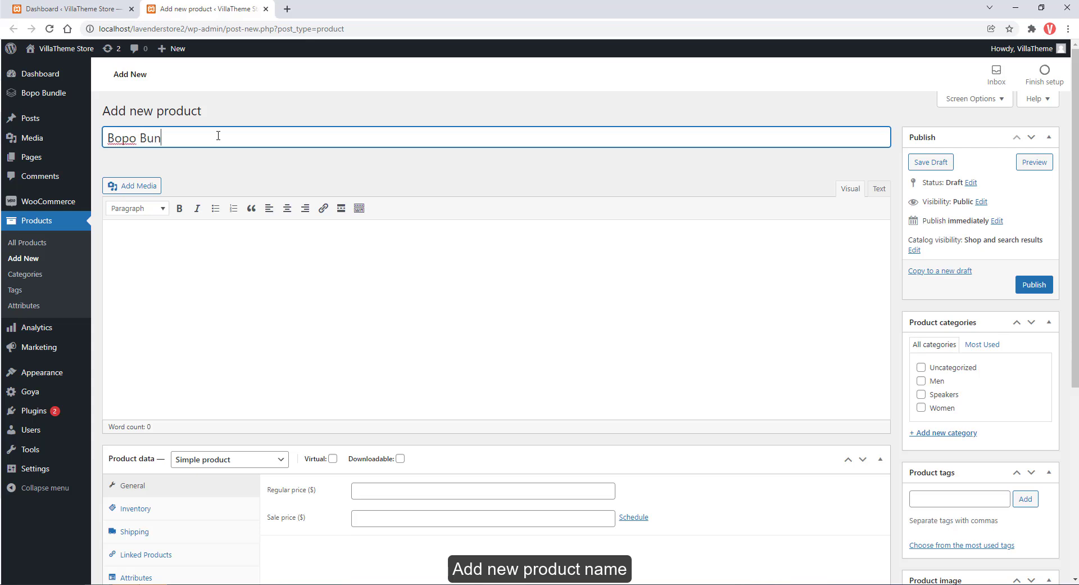
type("dle")
scroll(245, 236, "down", 3)
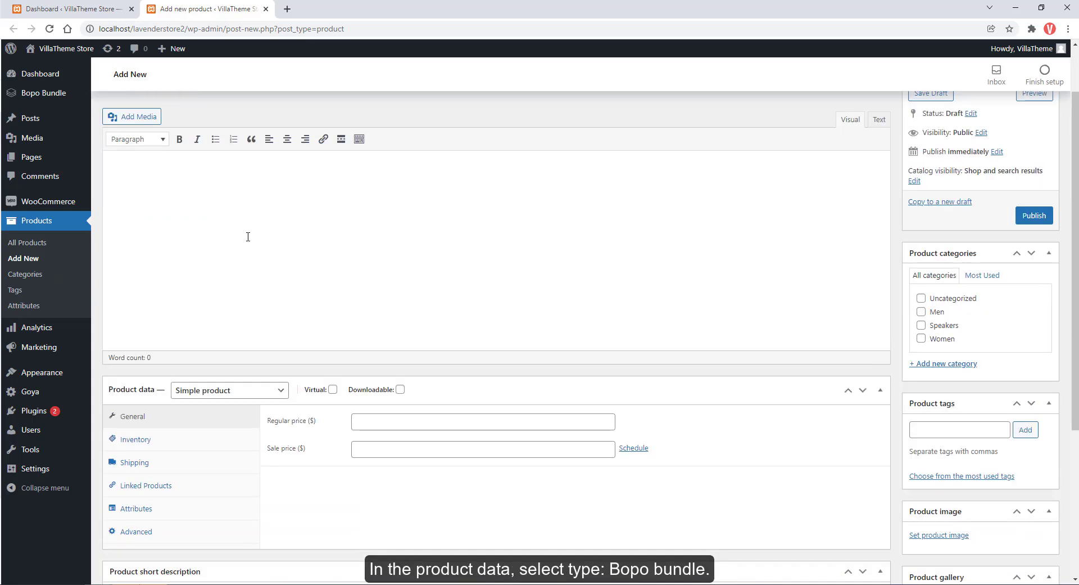
left_click(241, 292)
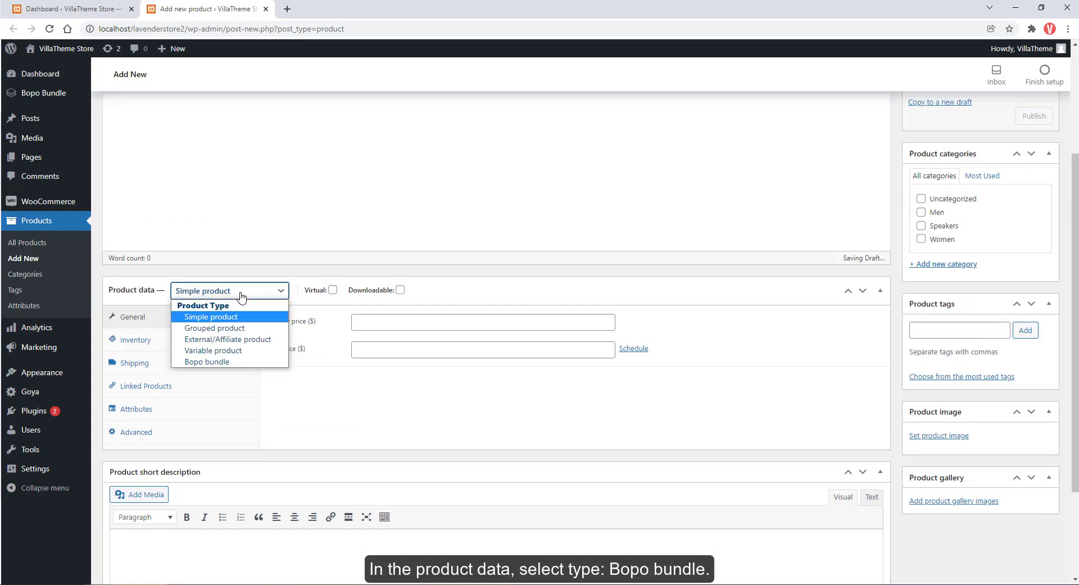
- Make the product a Bopo bundle with bundle title 'Suggested bundle'
left_click(229, 366)
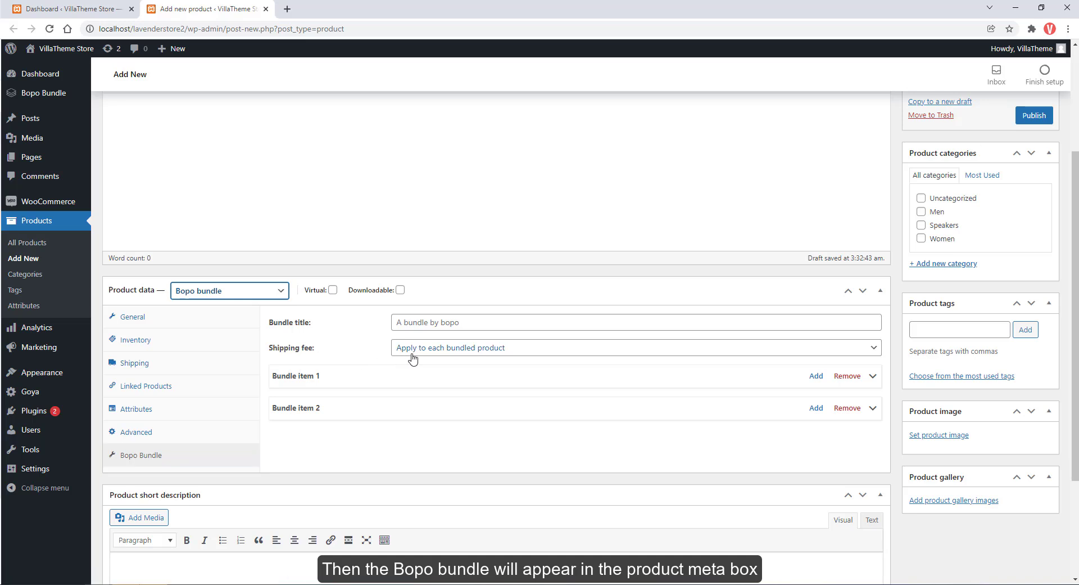
scroll(412, 354, "down", 1)
scroll(399, 354, "down", 1)
left_click(465, 209)
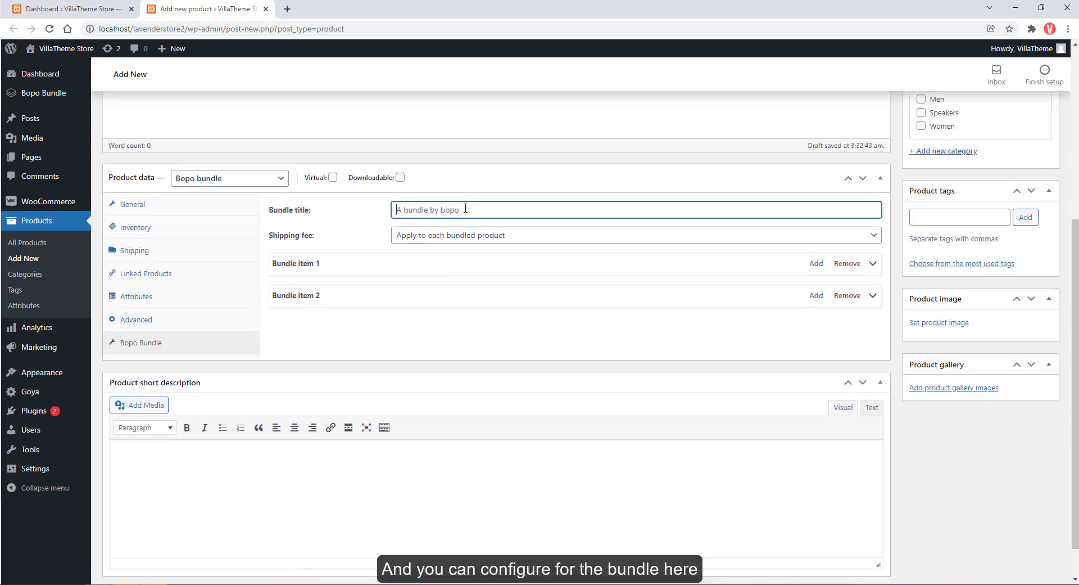
type("Suggested bundle")
- Keep the shipping fee per bundled product and expand Bundle item 1's settings
left_click(448, 236)
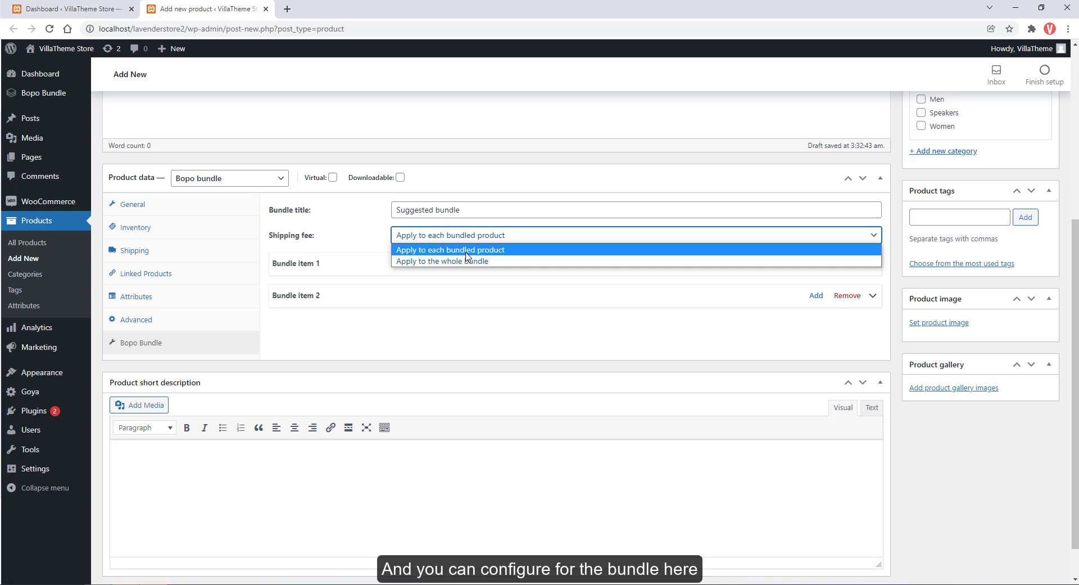
left_click(380, 245)
left_click(402, 271)
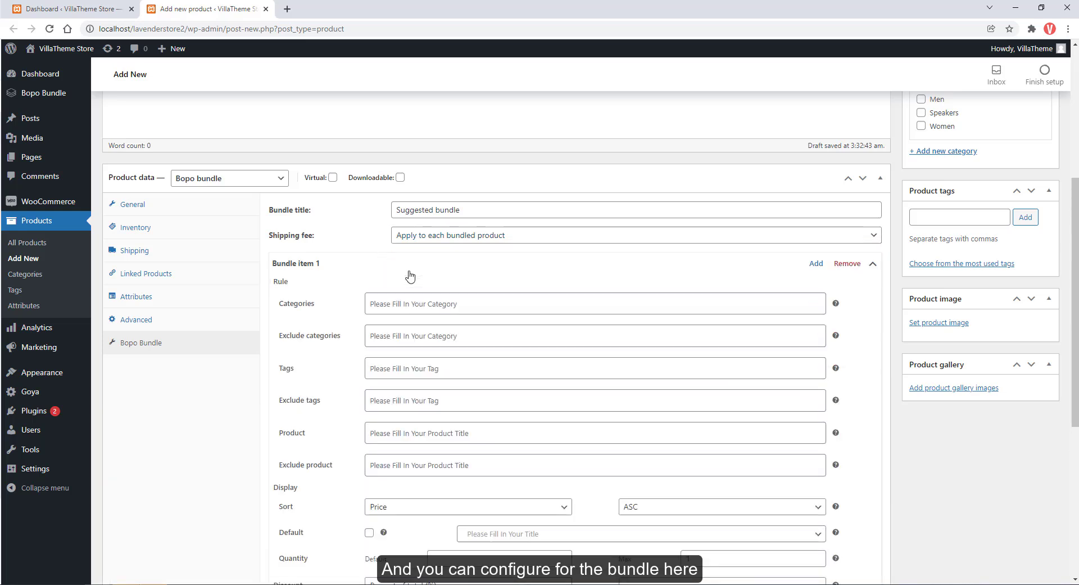
scroll(410, 271, "down", 2)
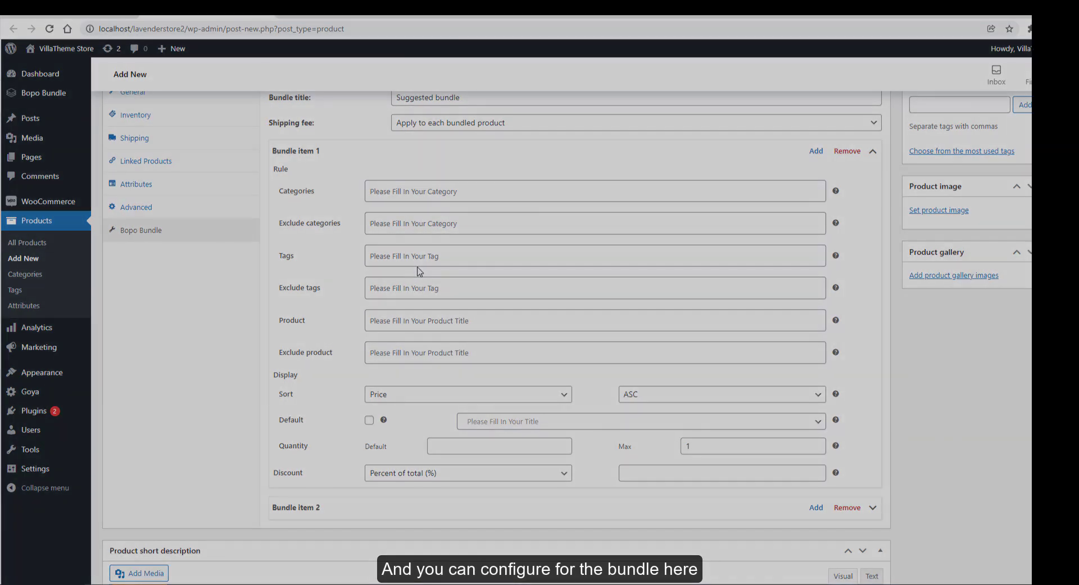
mouse_move(218, 261)
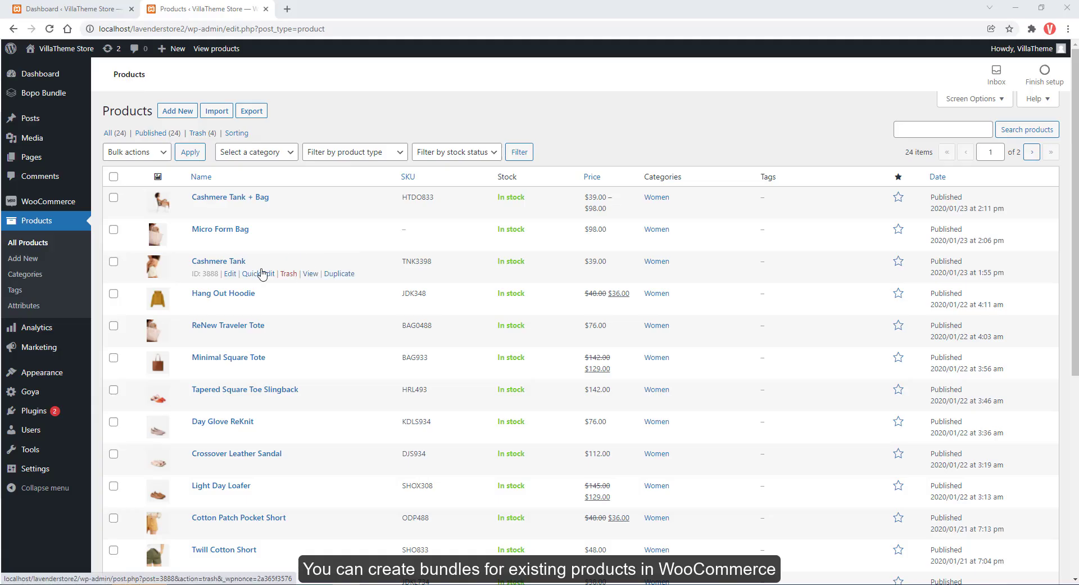
- Make Cashmere Tank a Bopo bundle with bundle title 'New arrival bundle'
left_click(230, 274)
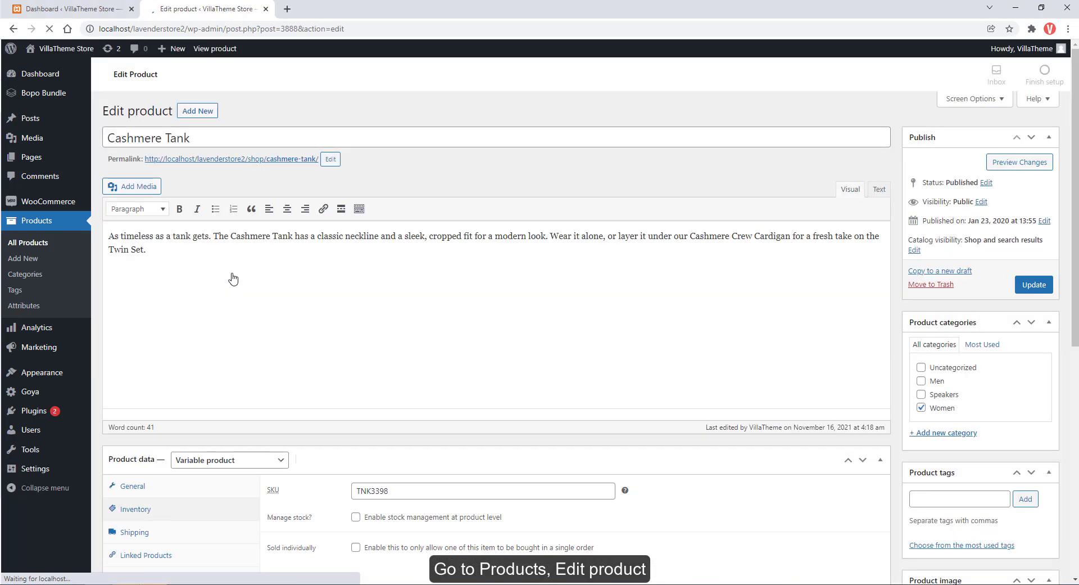
scroll(232, 278, "down", 3)
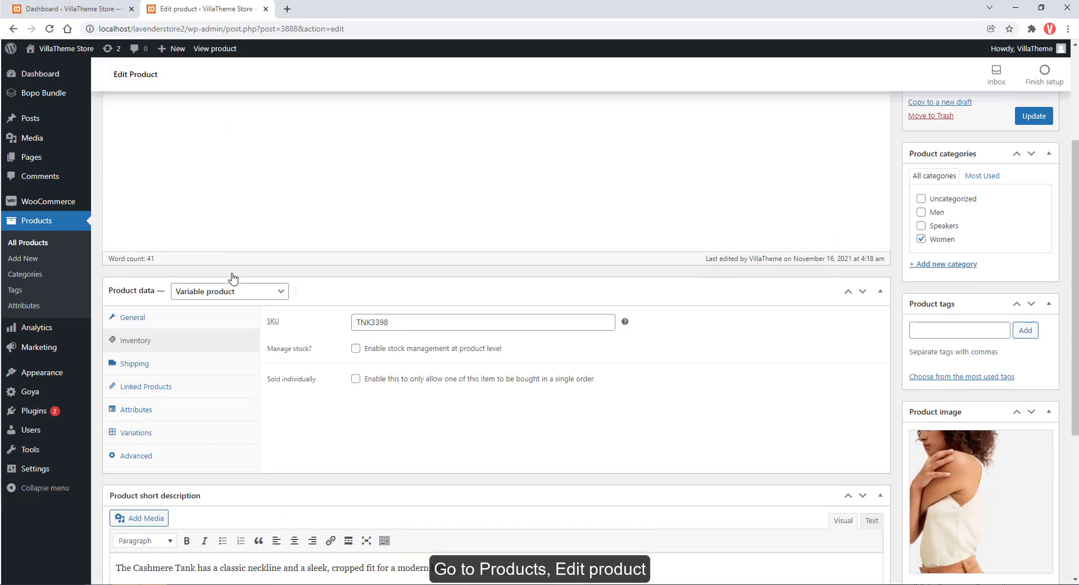
left_click(245, 300)
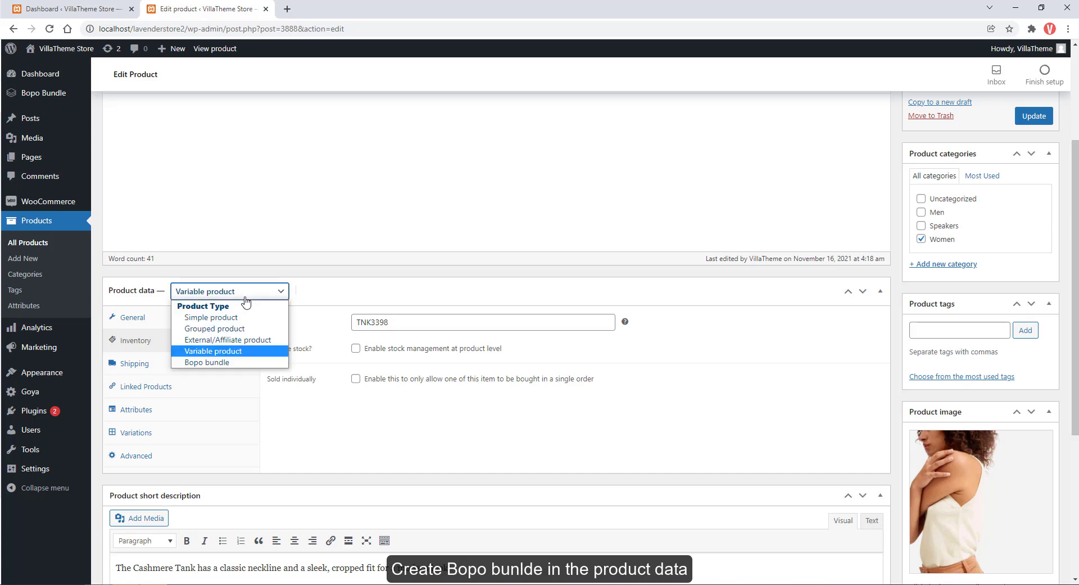
left_click(231, 363)
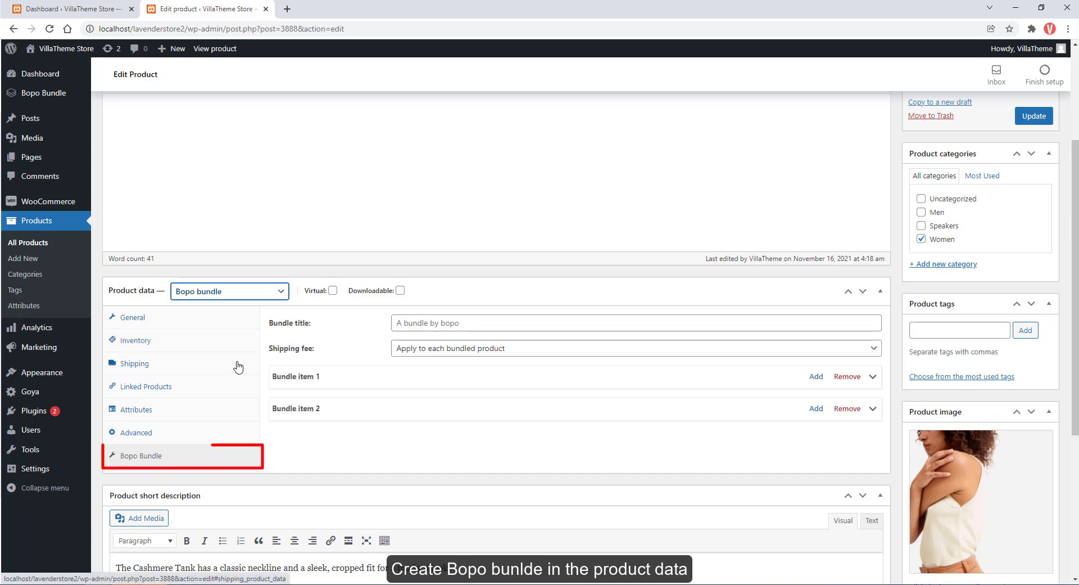
left_click(433, 323)
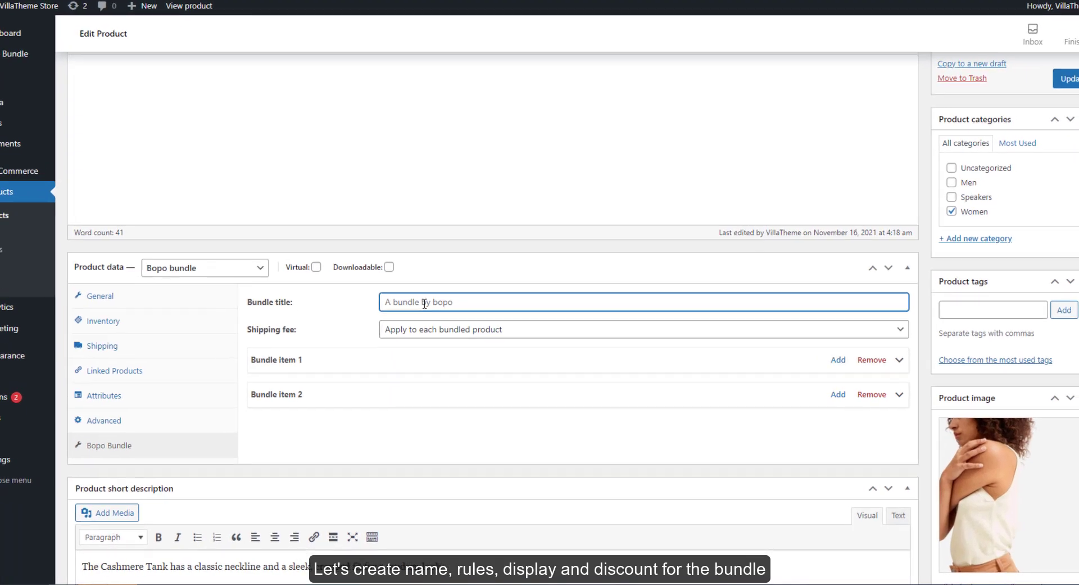
type("New arrival bundle")
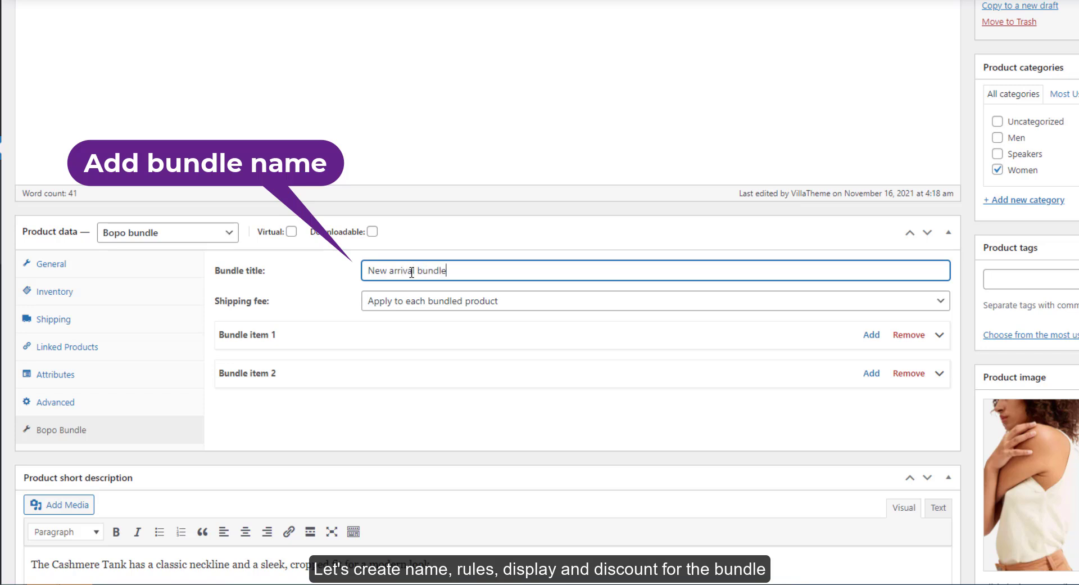
- Keep shipping per bundled product and leave the bundle with three bundle items
left_click(412, 302)
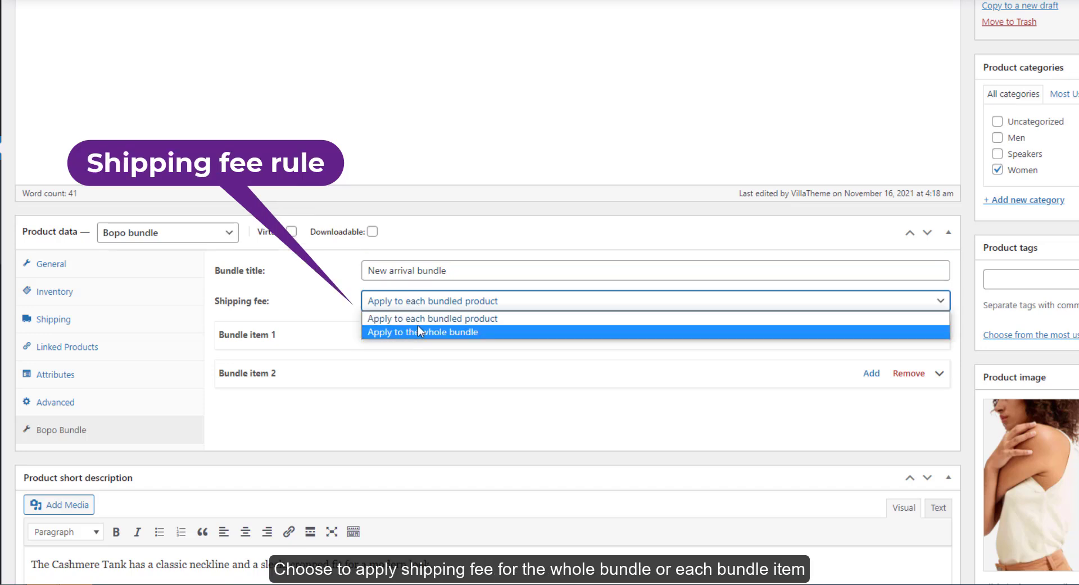
left_click(417, 318)
scroll(873, 177, "down", 3)
left_click(873, 173)
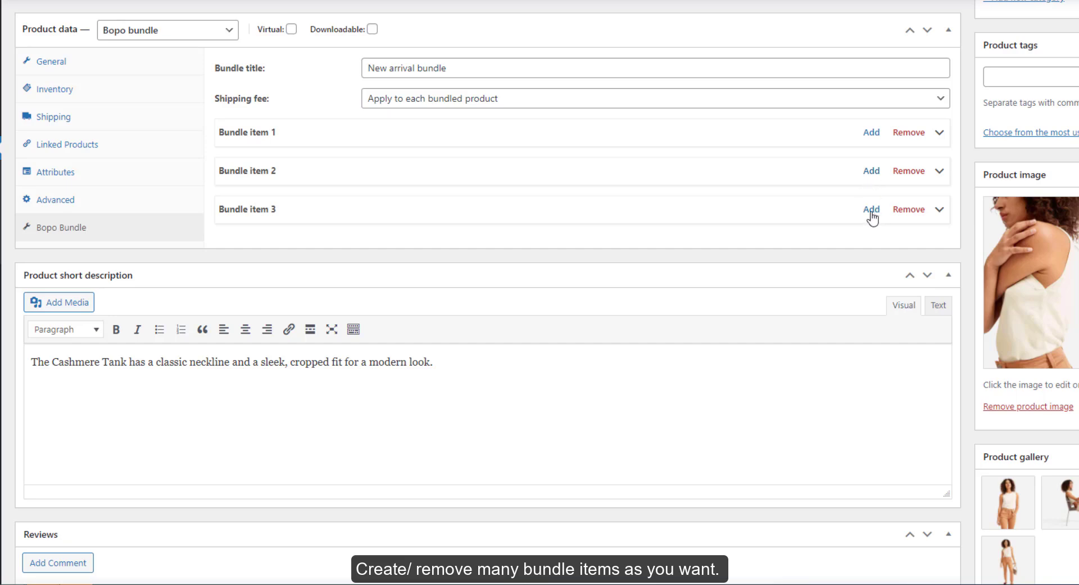
left_click(872, 208)
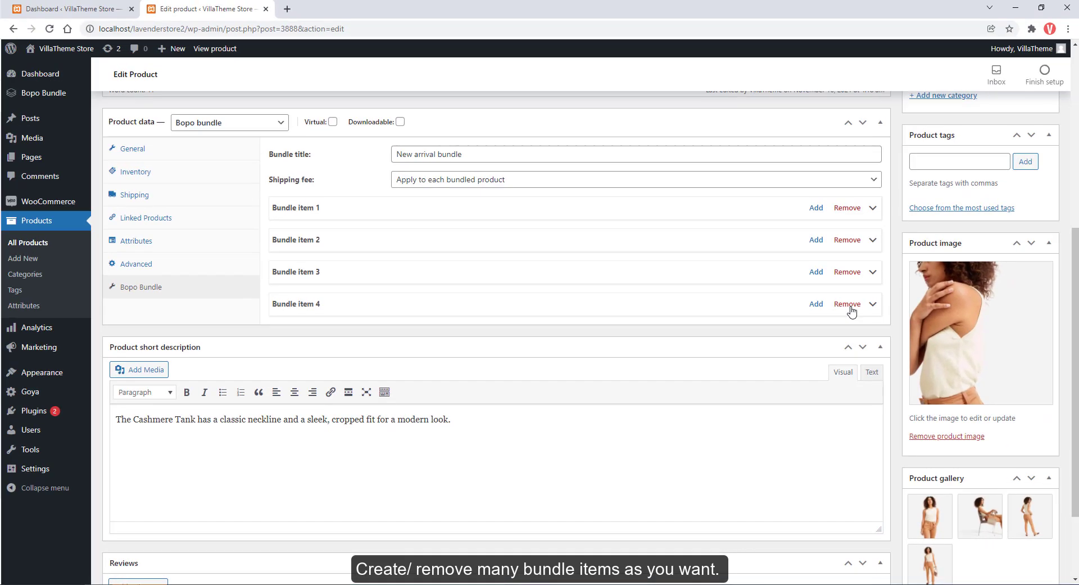
left_click(849, 305)
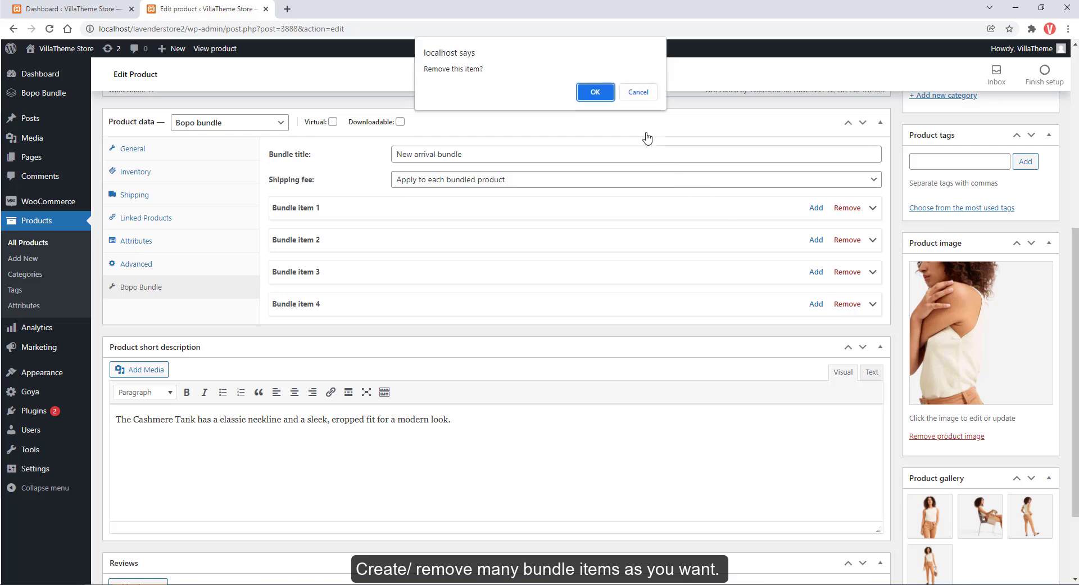
left_click(597, 92)
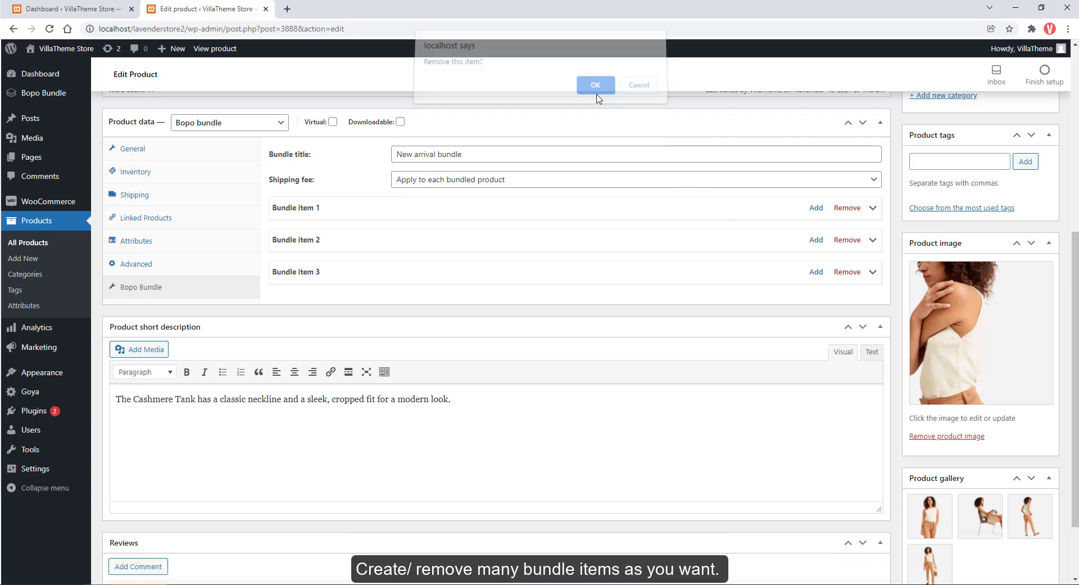
- Limit bundle item 1's suggestions to the Women category
left_click(475, 208)
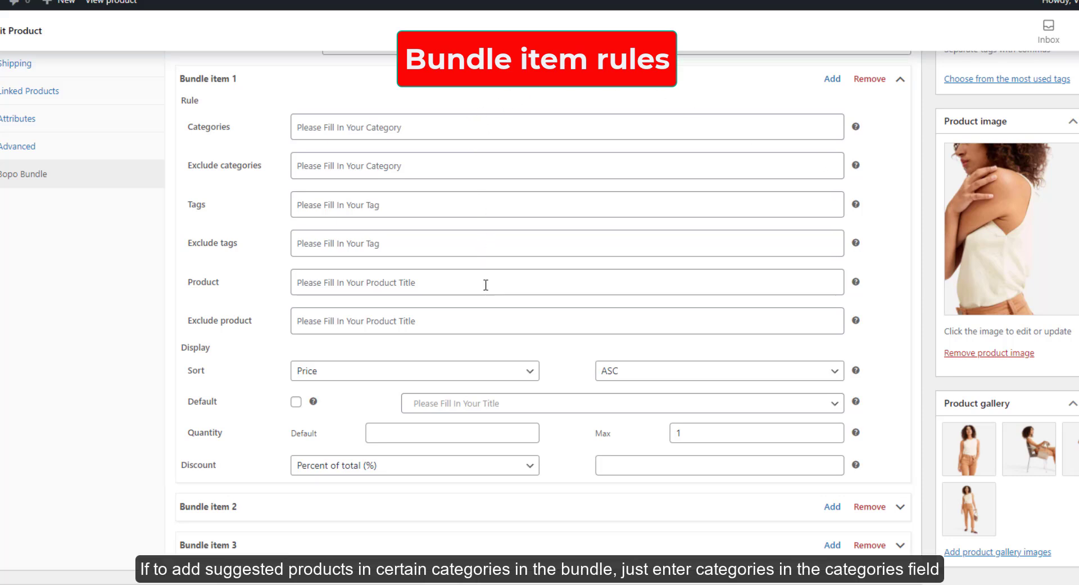
left_click(430, 136)
type("w")
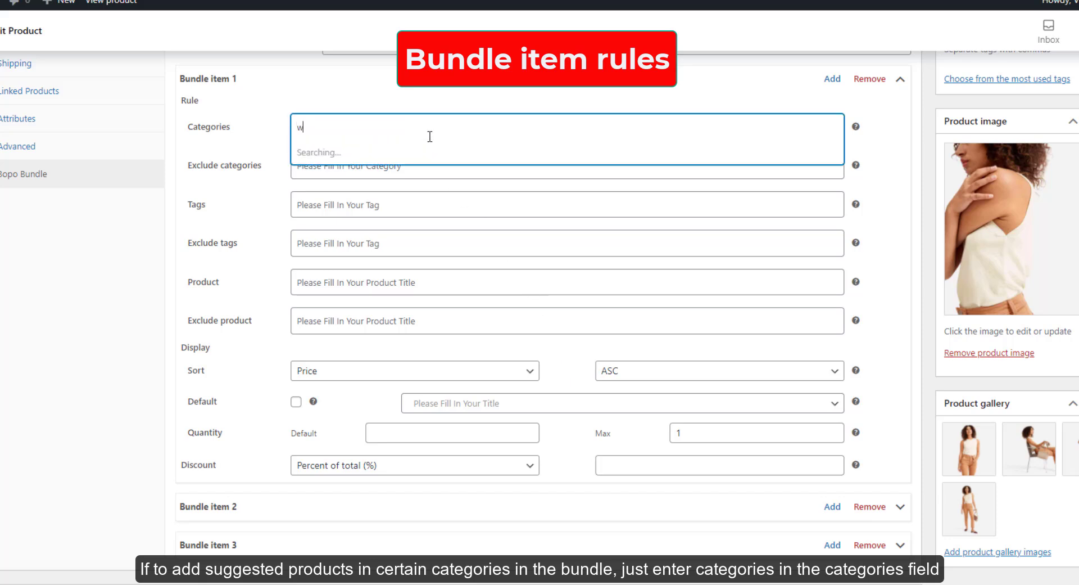
type("on")
type("me")
left_click(308, 150)
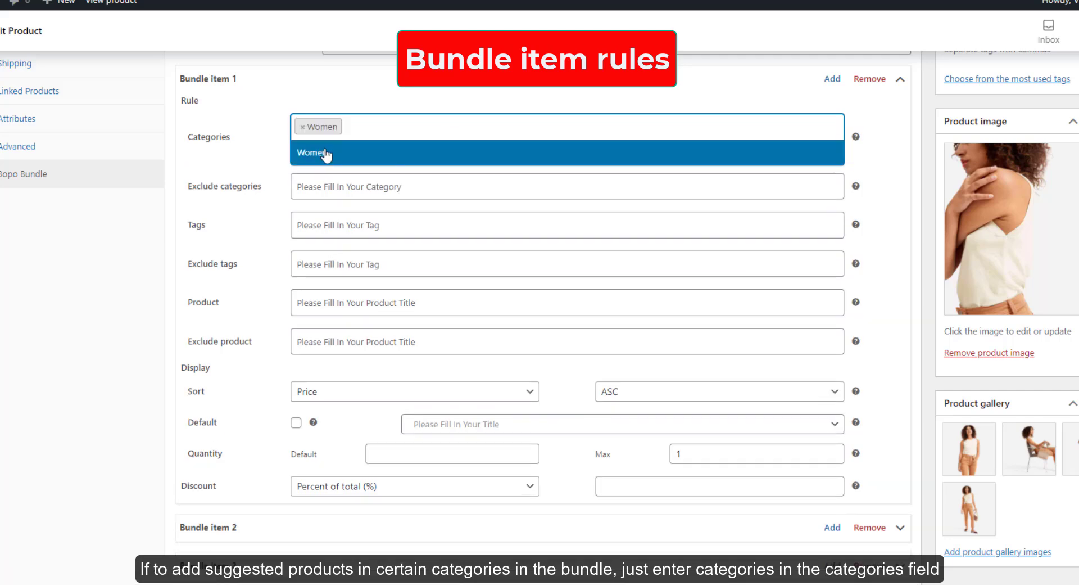
left_click(271, 153)
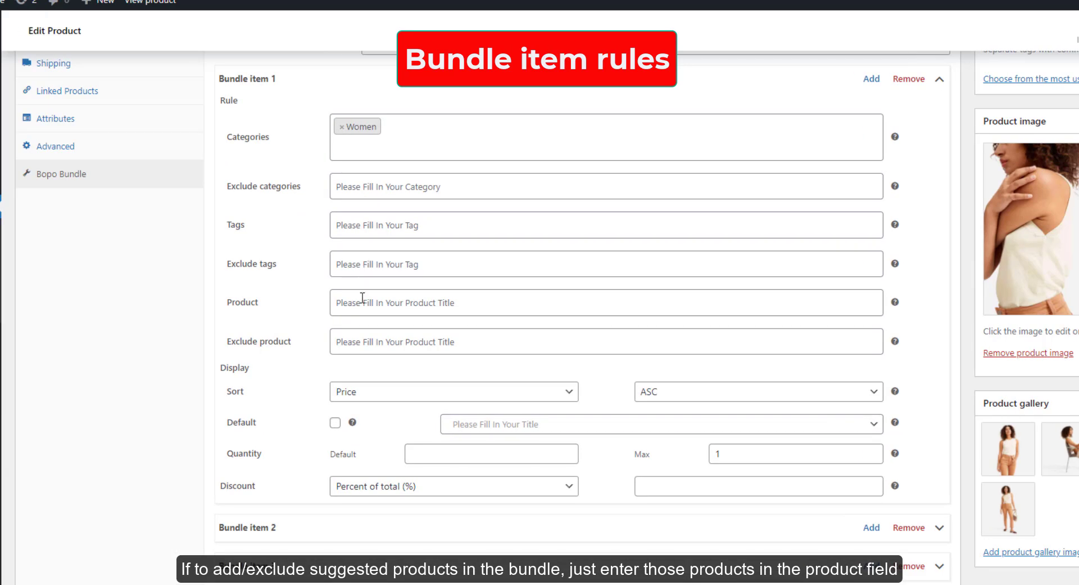
left_click(363, 300)
left_click(306, 301)
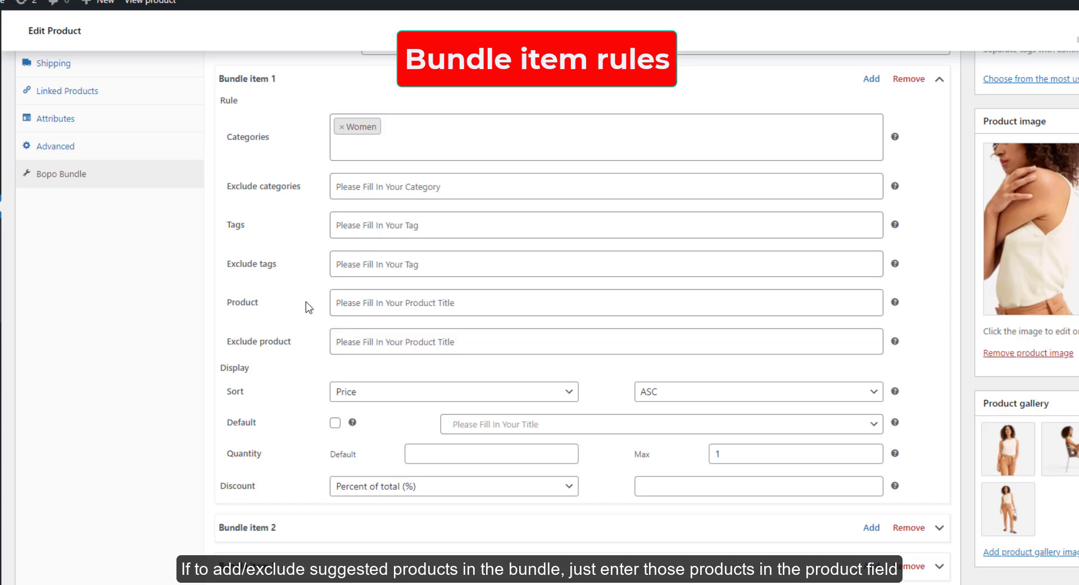
- Exclude #3721 Day Glove ReKnit from bundle item 1 and keep sorting by Price
left_click(375, 345)
type("day")
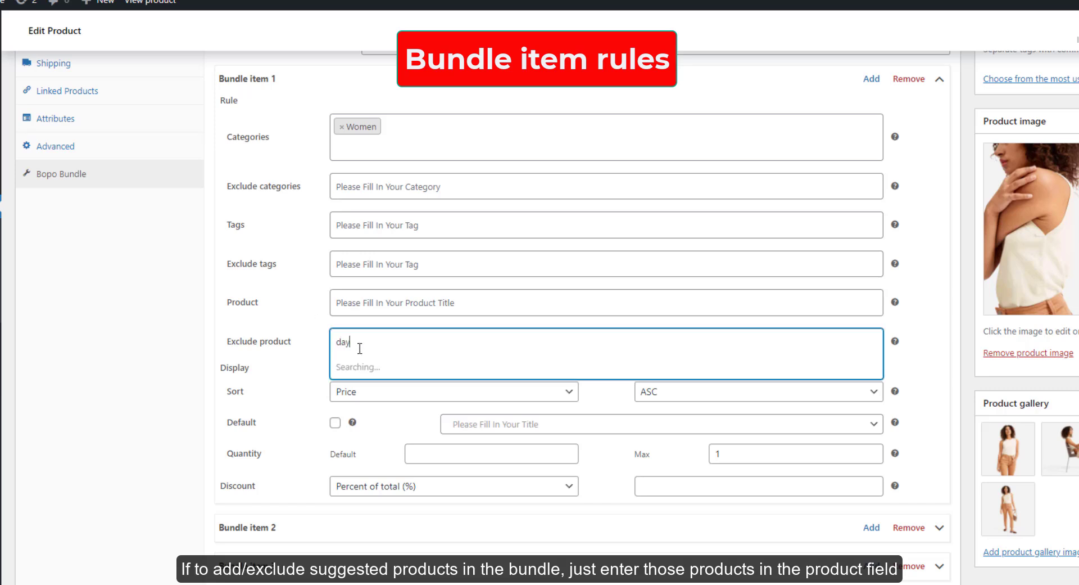
type(" glo")
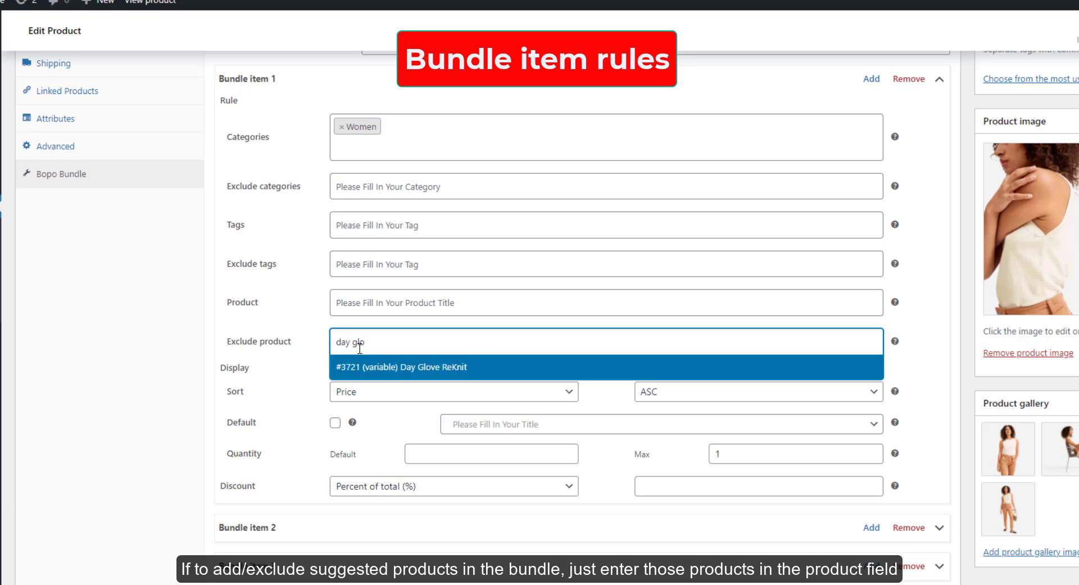
left_click(414, 371)
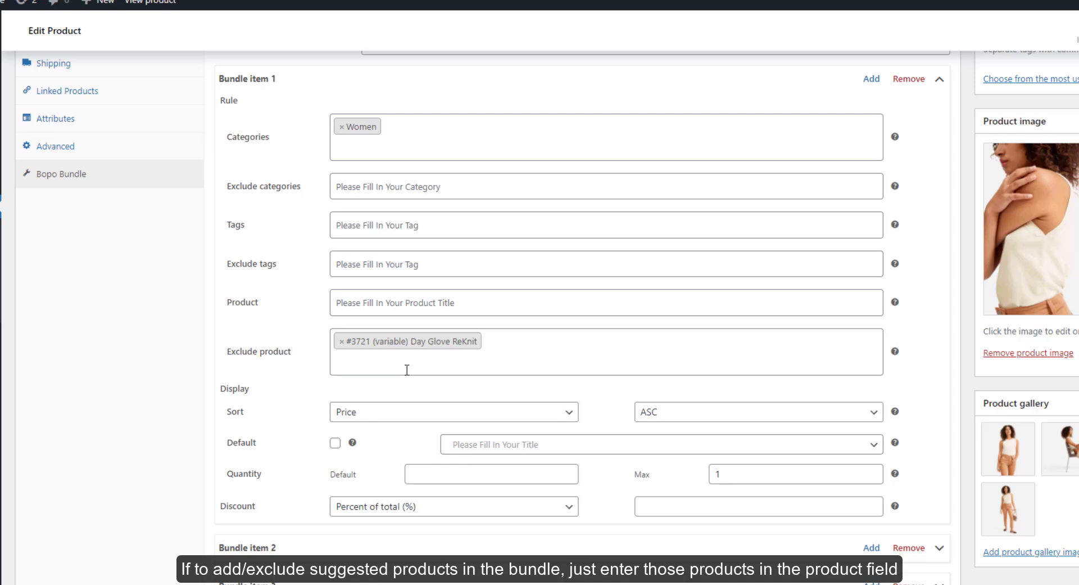
left_click(396, 415)
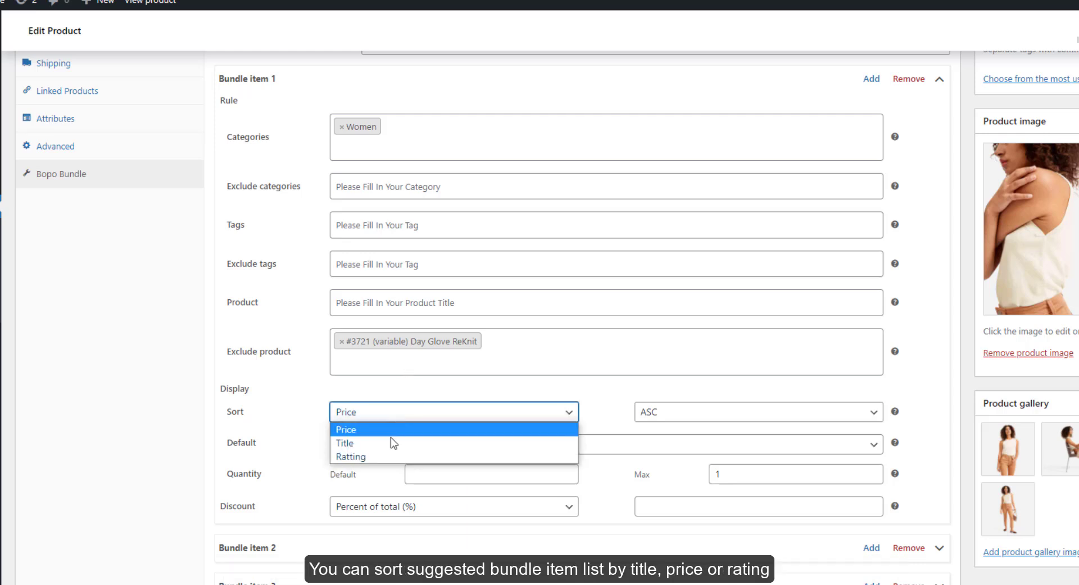
left_click(299, 416)
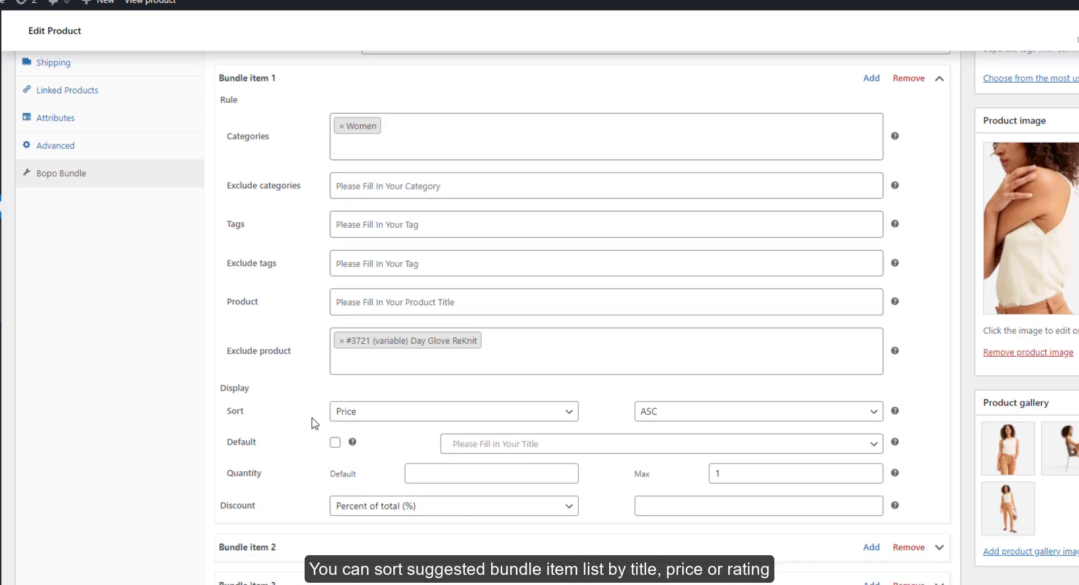
scroll(312, 417, "down", 1)
- Enable a default for bundle item 1 and set it to Cashmere Tank - L - Brown
left_click(335, 376)
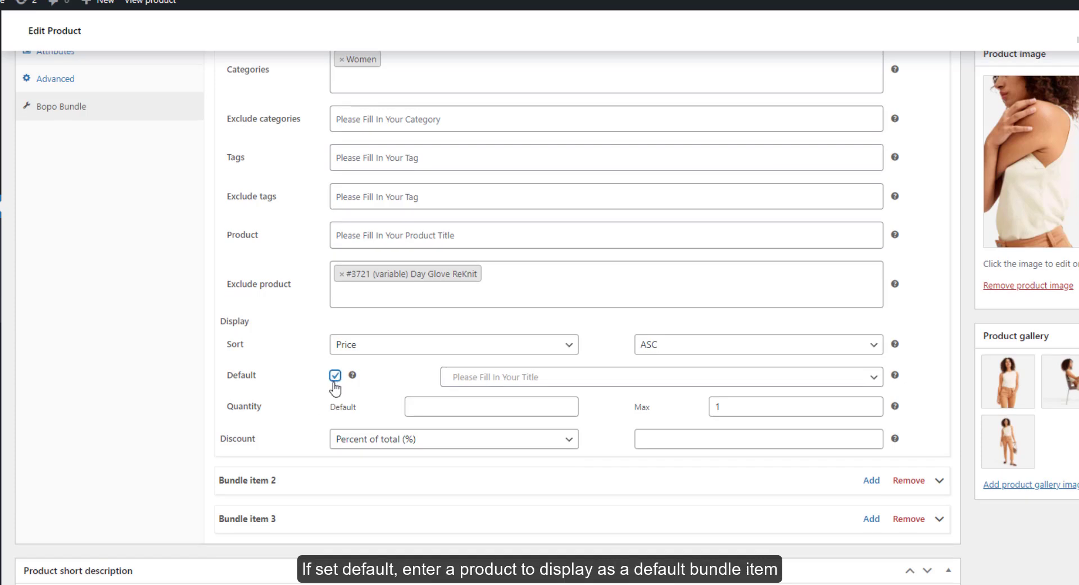
left_click(500, 382)
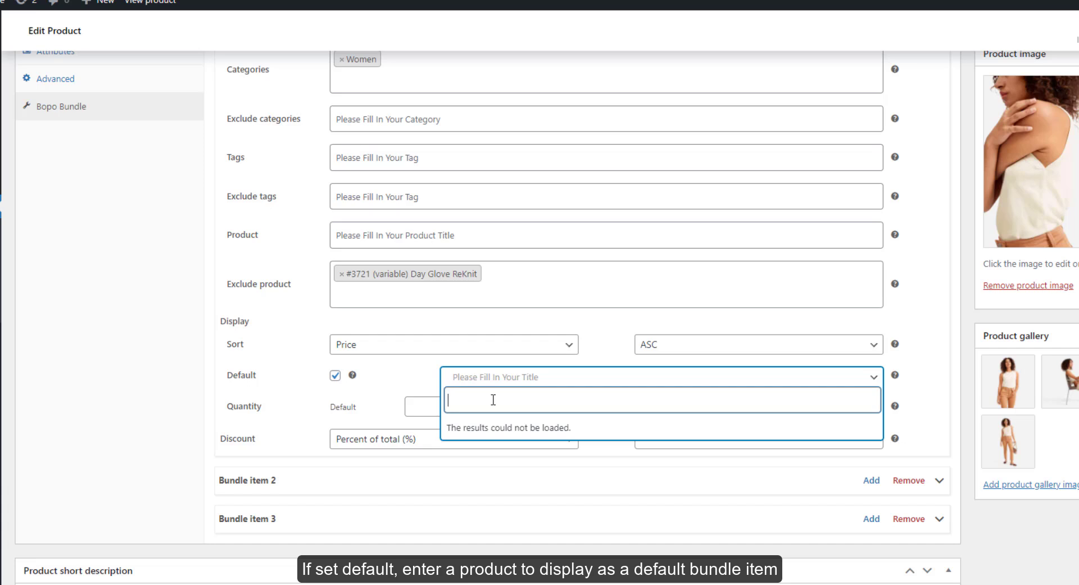
type("tank")
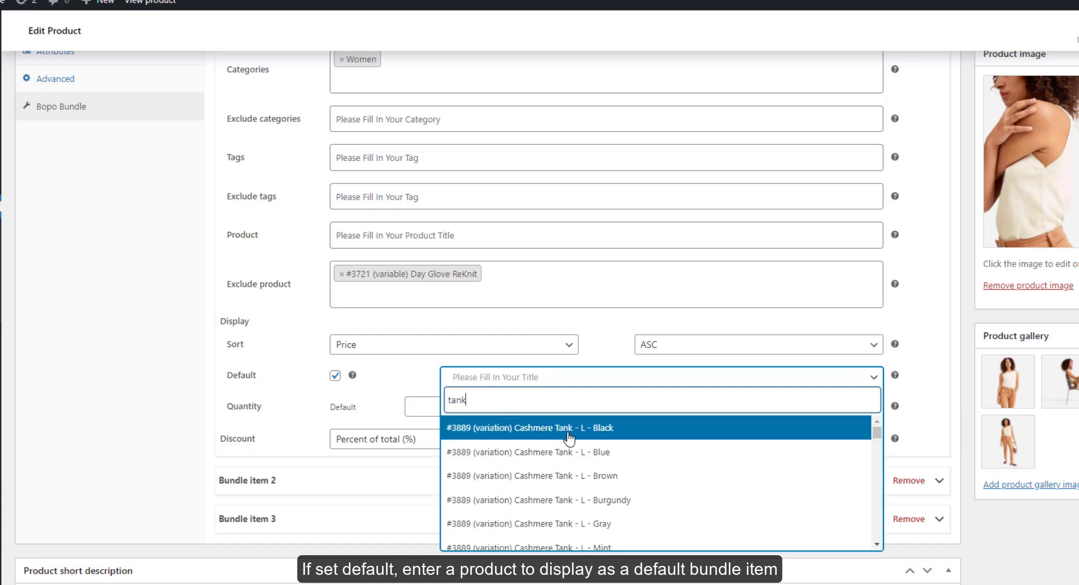
left_click(599, 479)
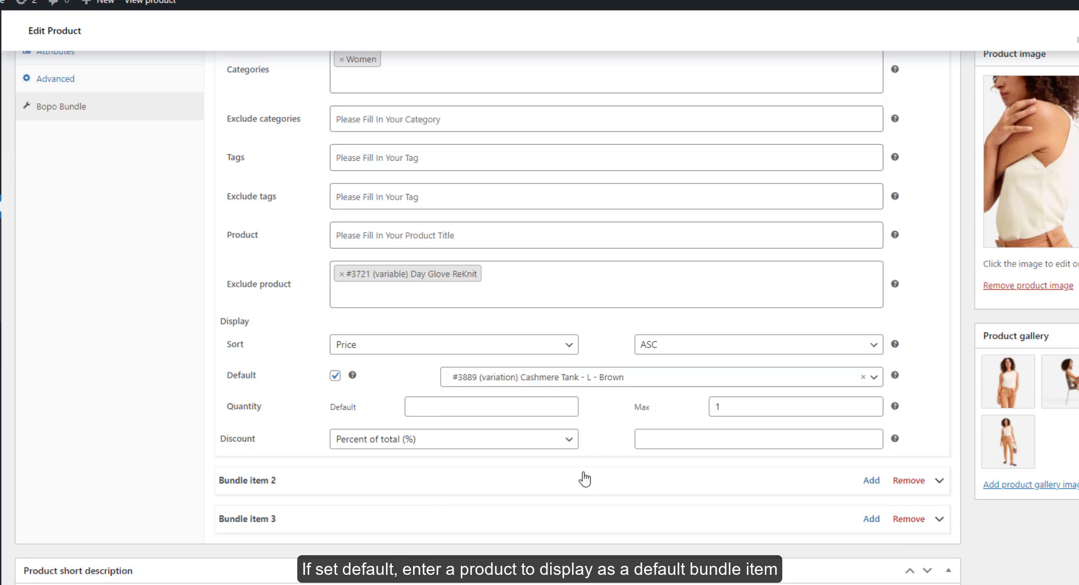
- Set bundle item 1's discount type to Fixed number price ($) and enter 5
left_click(513, 443)
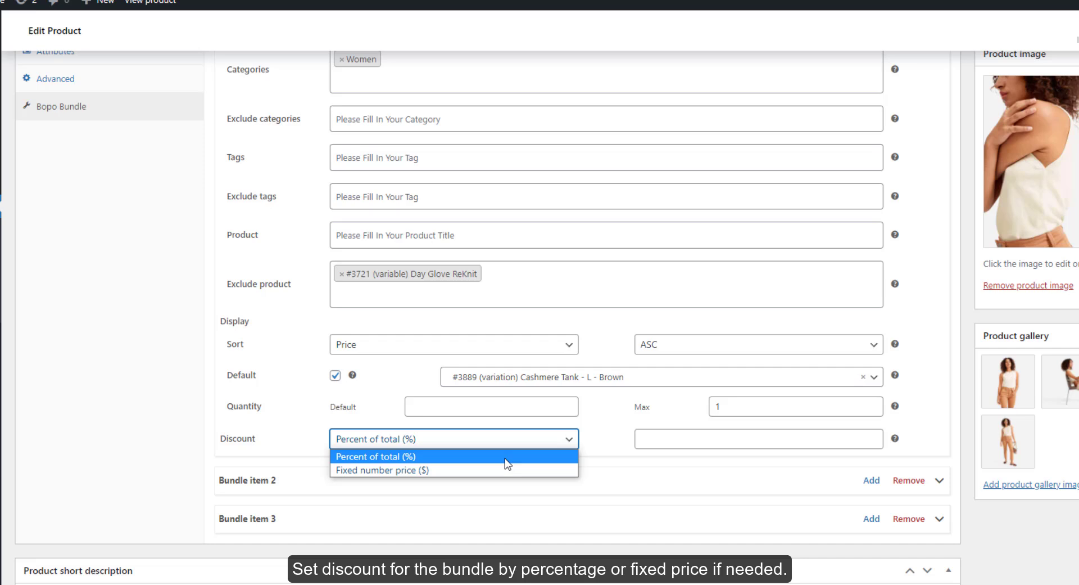
left_click(505, 470)
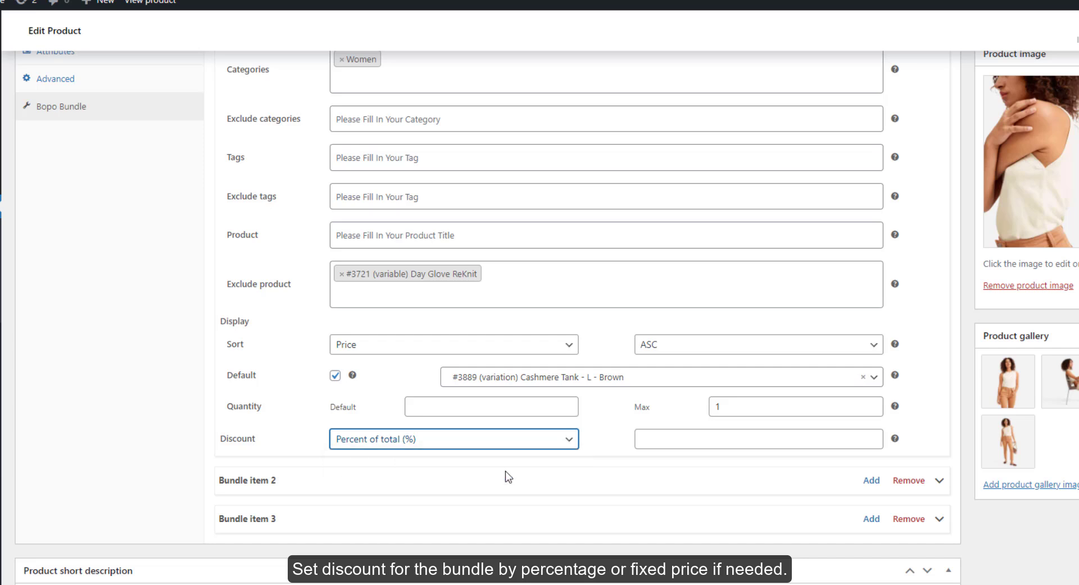
left_click(662, 444)
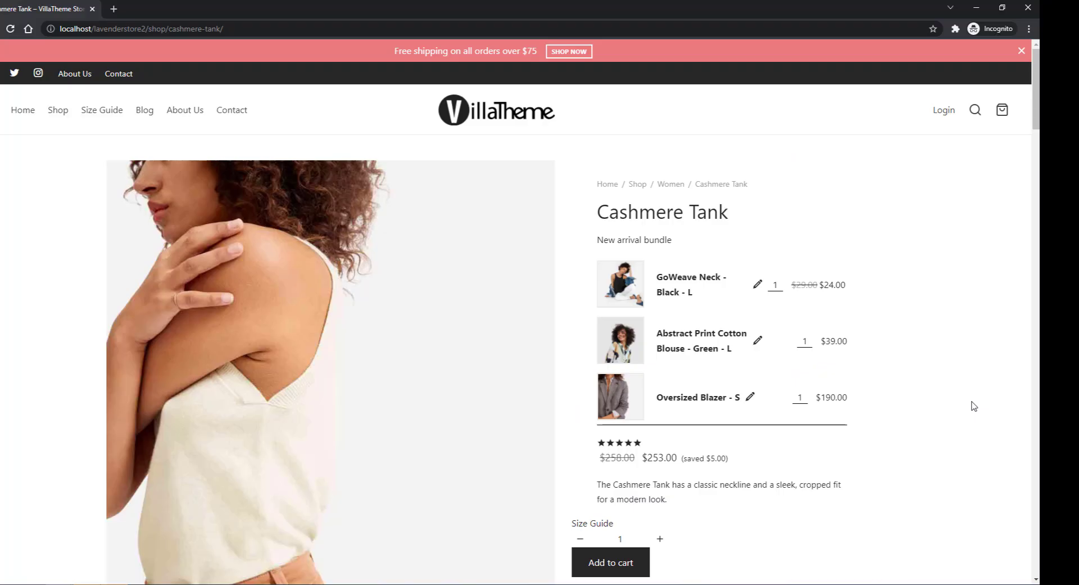
- On Cashmere Tank, view Cotton Patch Pocket Short among a bundle item's alternatives
scroll(974, 405, "down", 1)
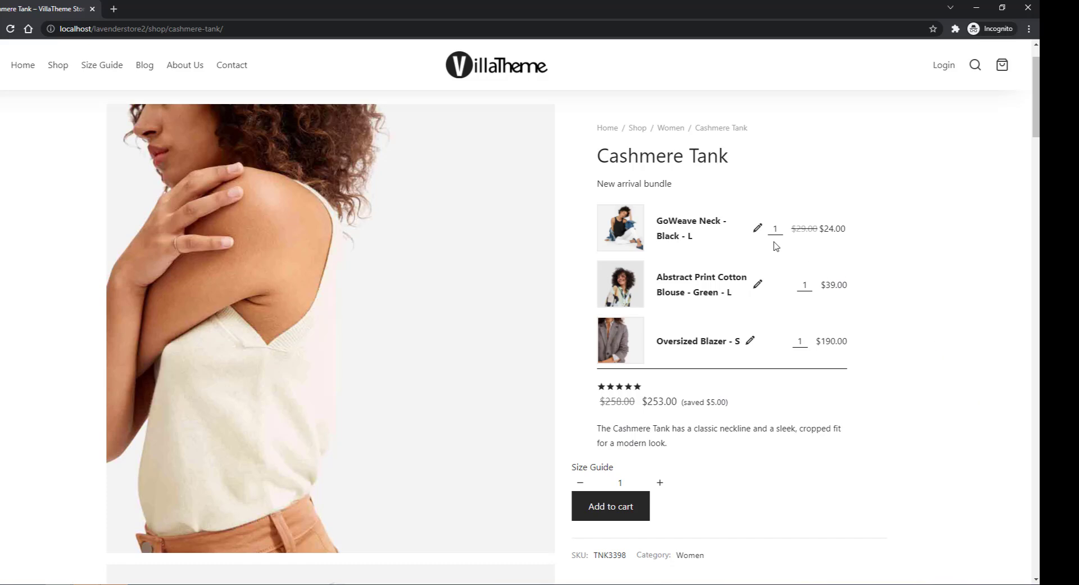
left_click(758, 227)
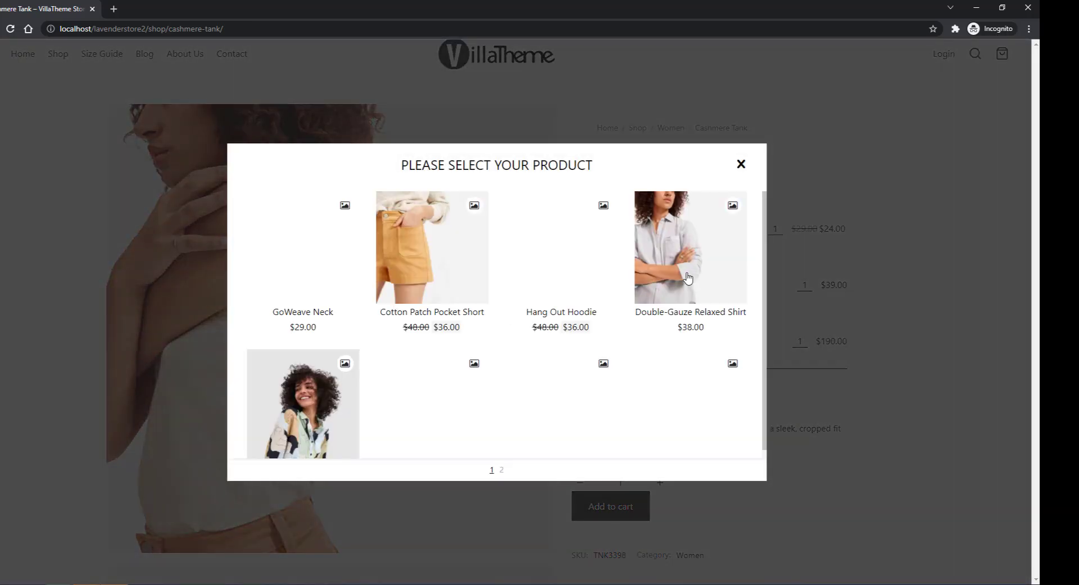
left_click(477, 258)
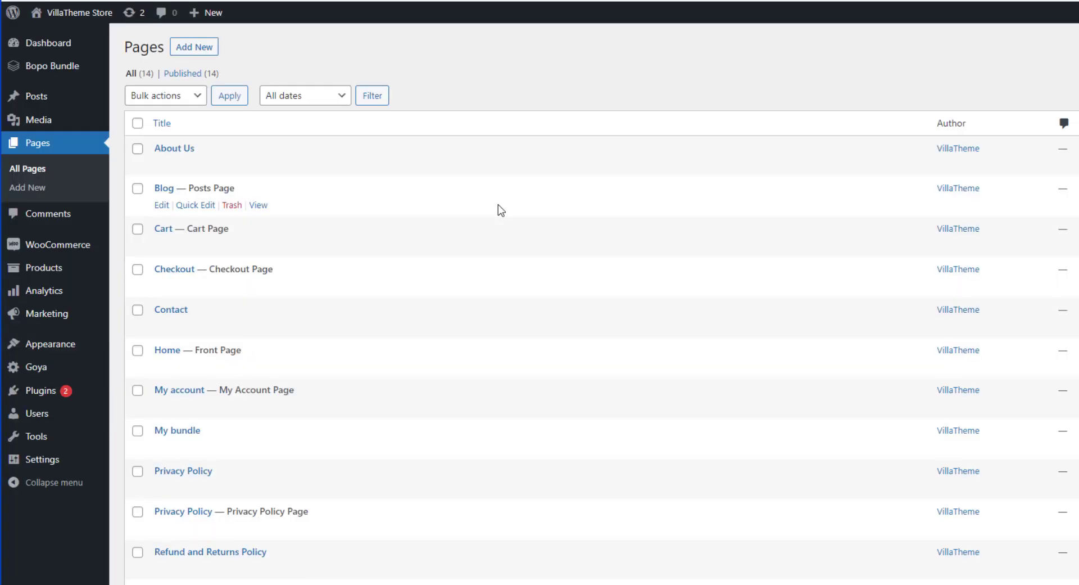
mouse_move(337, 396)
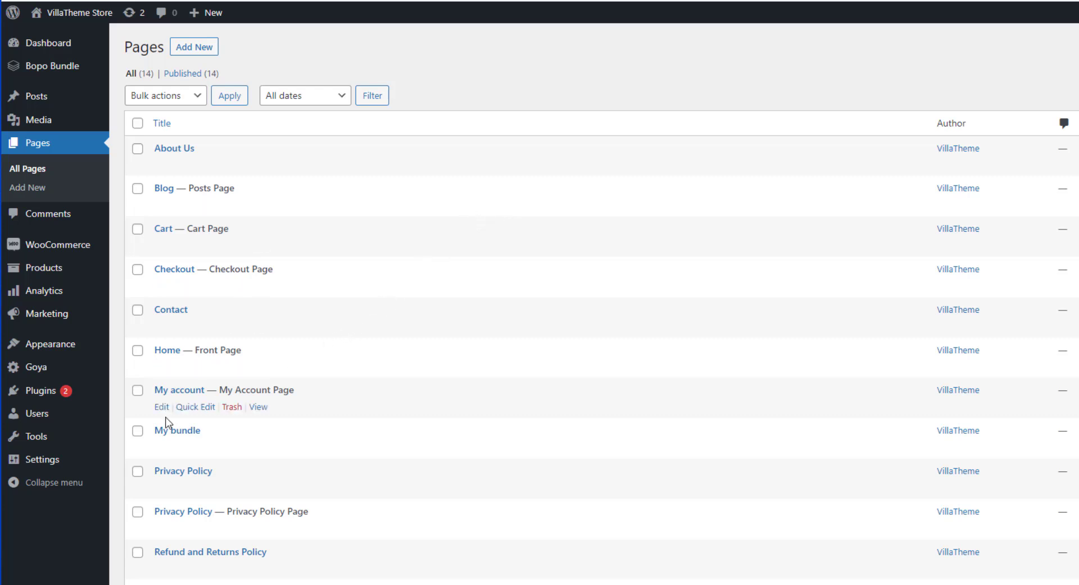
- Edit the My account page and add an empty Shortcode block
left_click(163, 410)
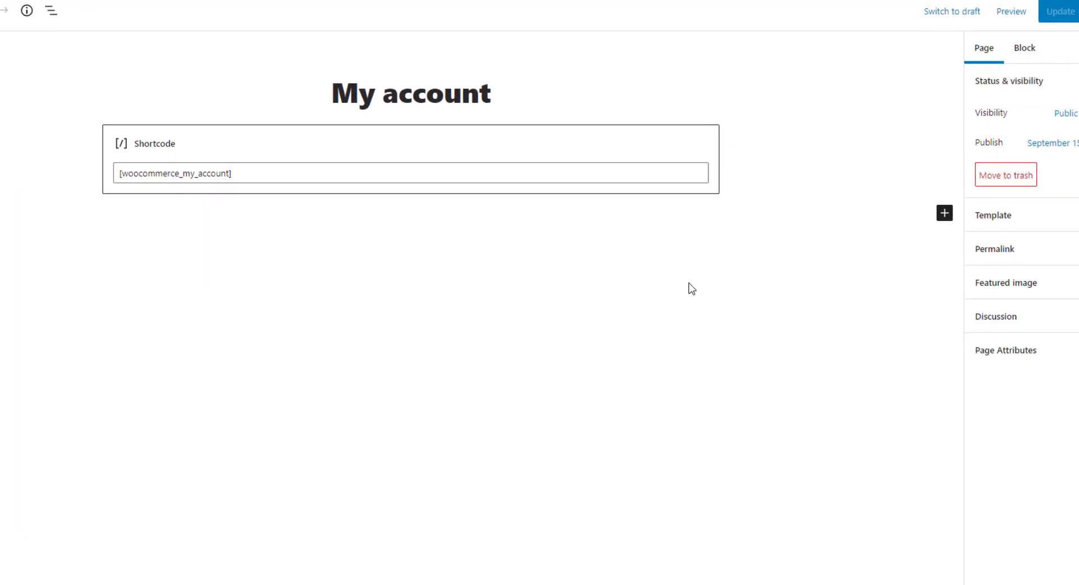
left_click(944, 213)
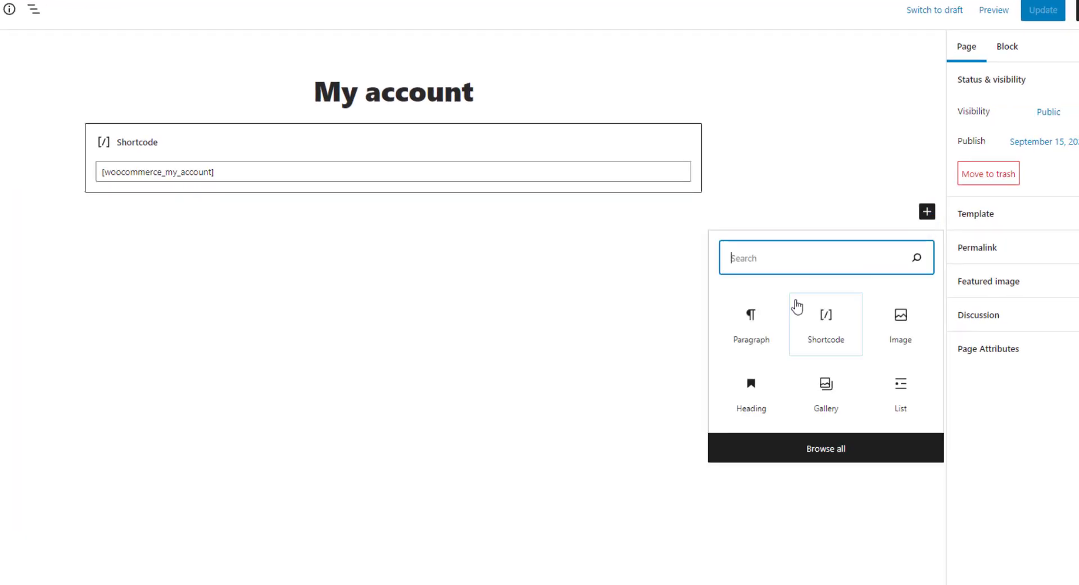
left_click(817, 321)
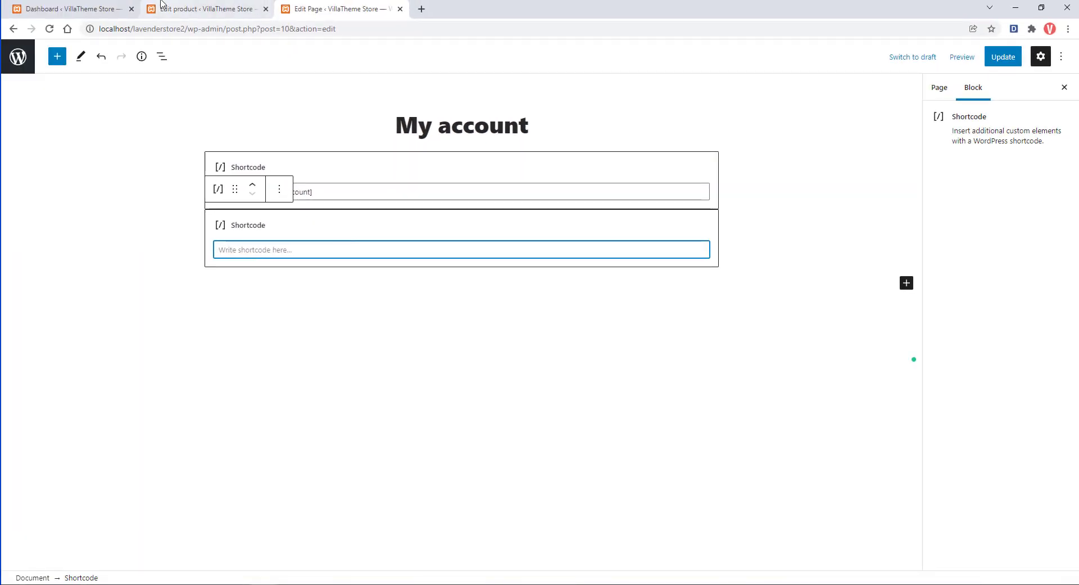
- Paste [bopobb_bundle id='3888'] into the block, move it above [woocommerce_my_account], and update
left_click(163, 6)
left_click(254, 180)
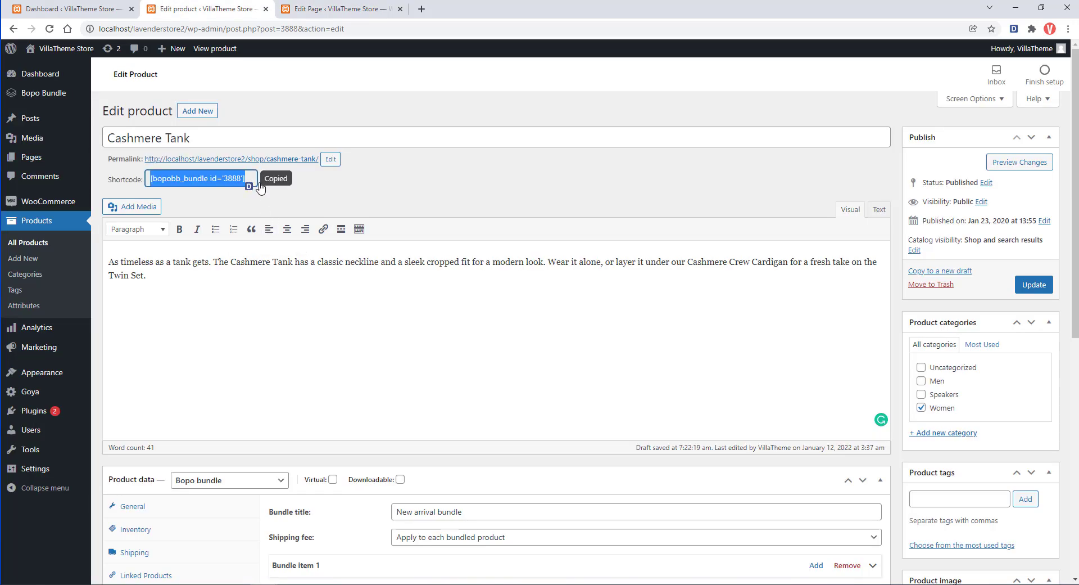
left_click(337, 8)
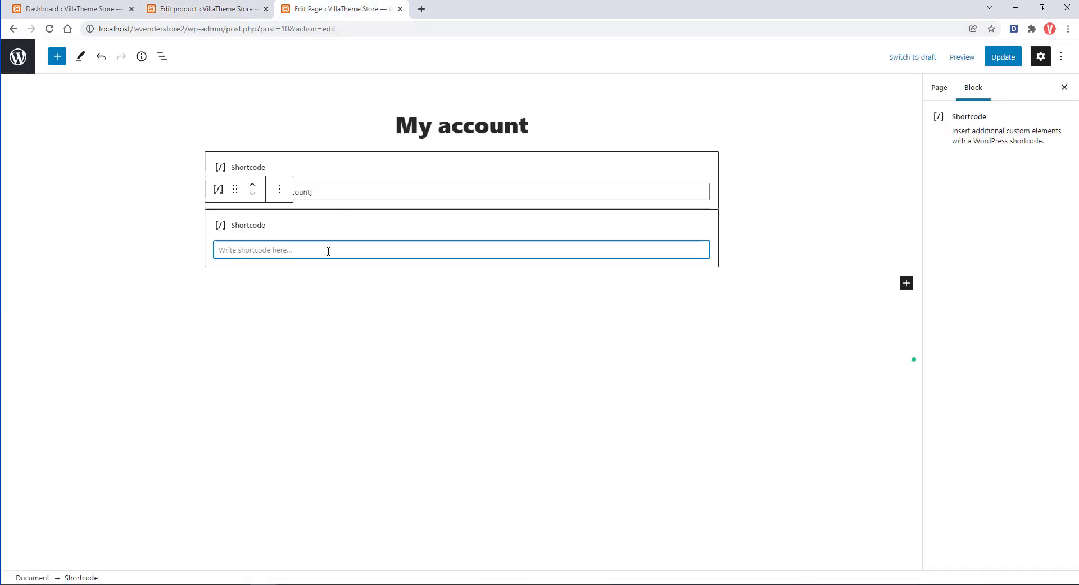
key("ctrl+v")
left_click(252, 186)
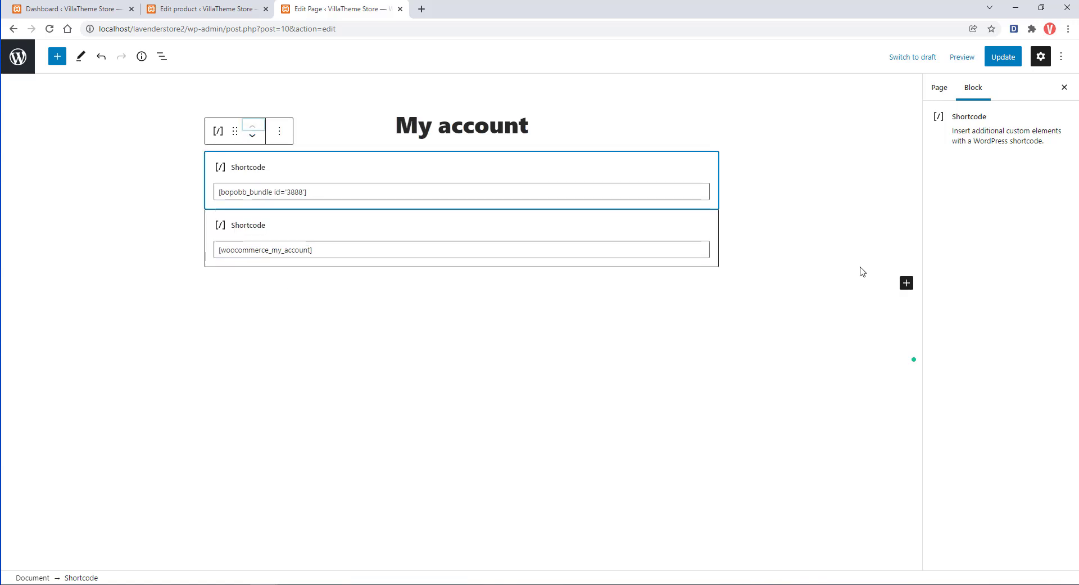
left_click(1002, 58)
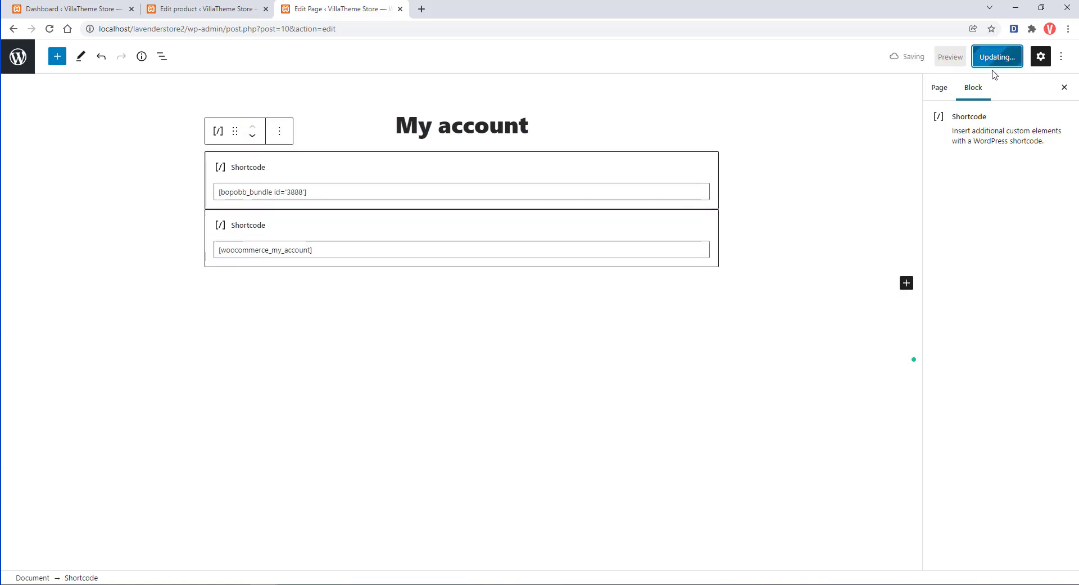
- Open the My account page's Preview options
left_click(962, 59)
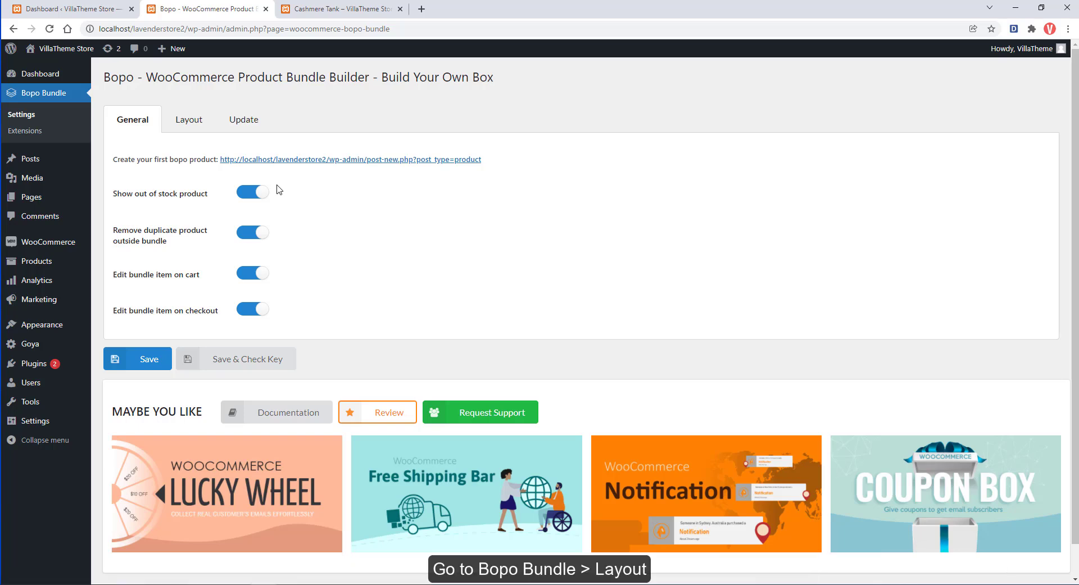
- In Bopo Bundle Layout, make bundle item titles open in a new tab
left_click(198, 123)
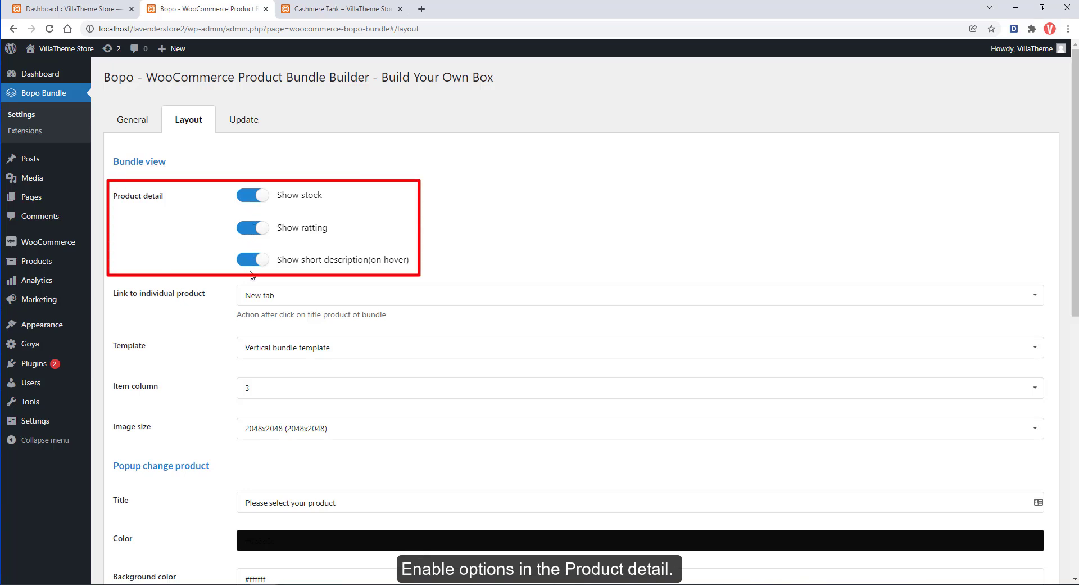
left_click(291, 295)
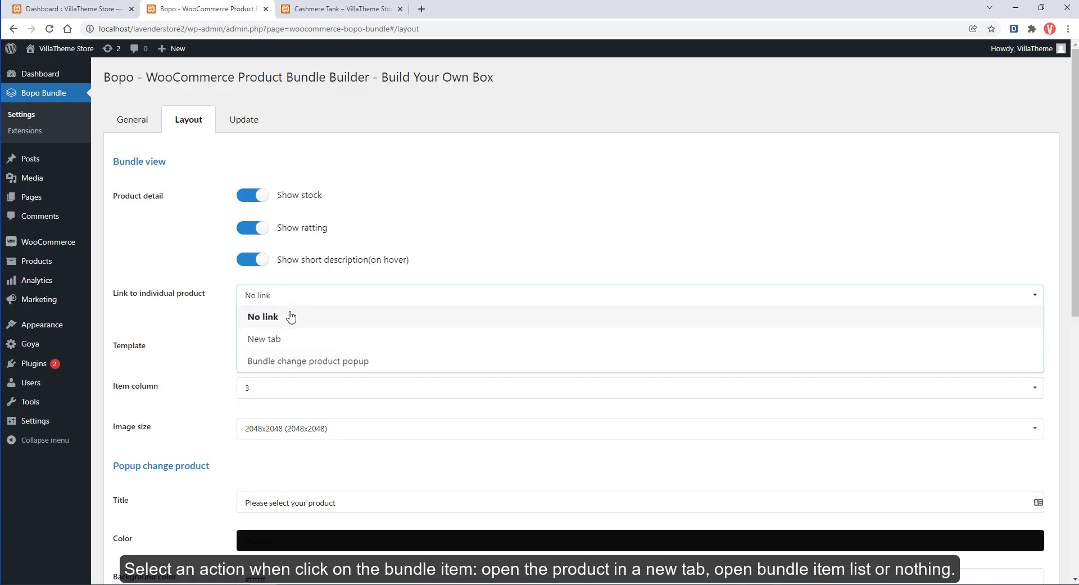
left_click(264, 339)
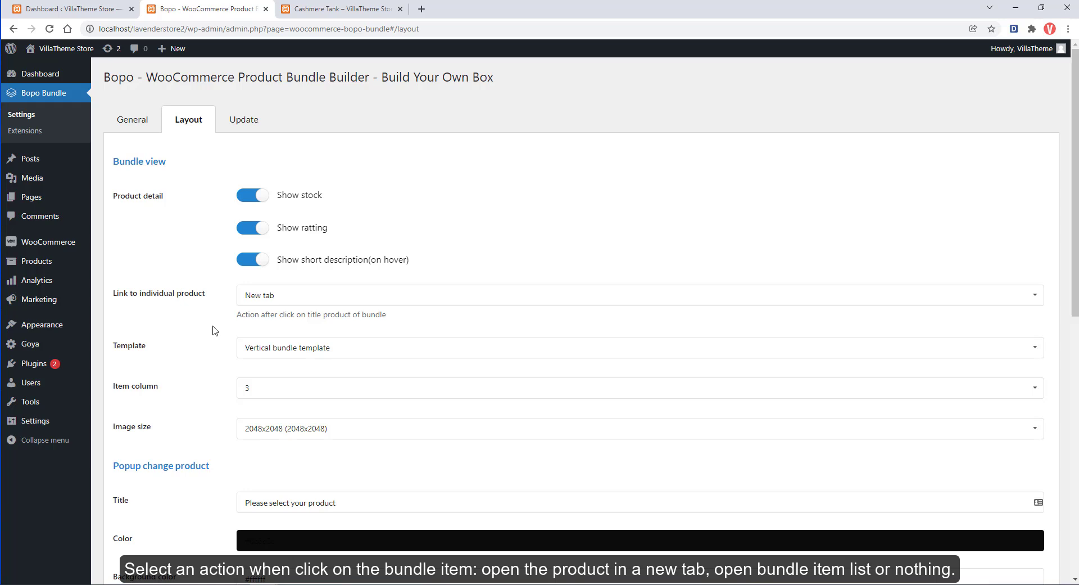
- Set the bundle template to Horizontal bundle template and save the layout settings
left_click(288, 355)
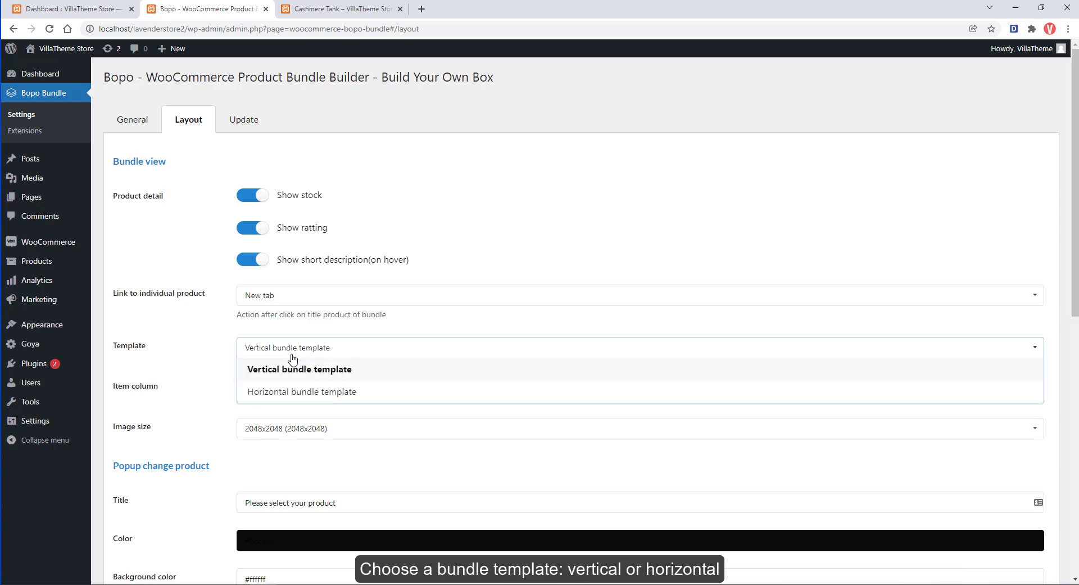
left_click(293, 392)
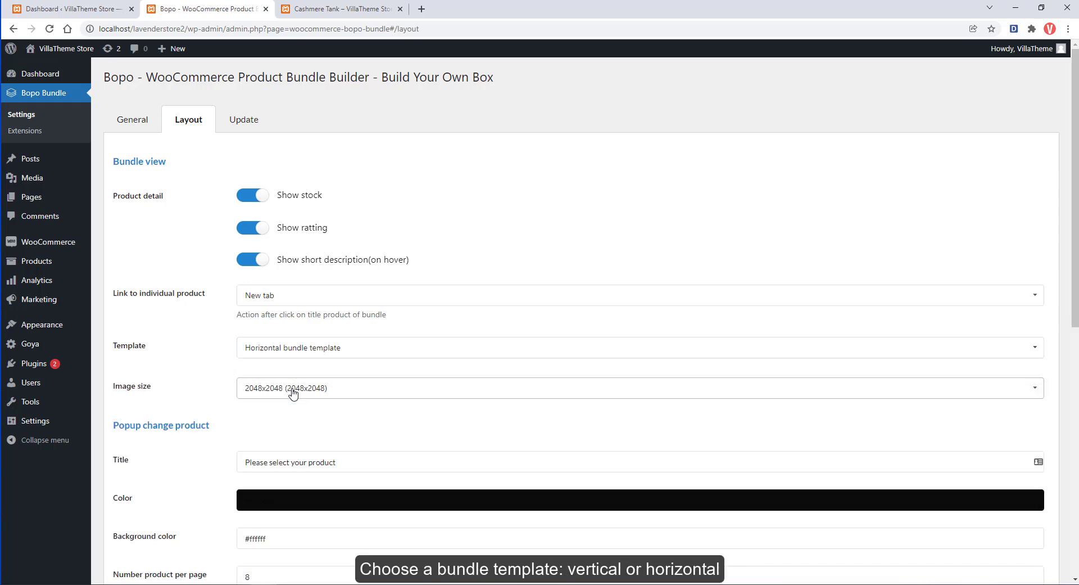
scroll(292, 394, "down", 5)
scroll(258, 394, "down", 3)
left_click(162, 365)
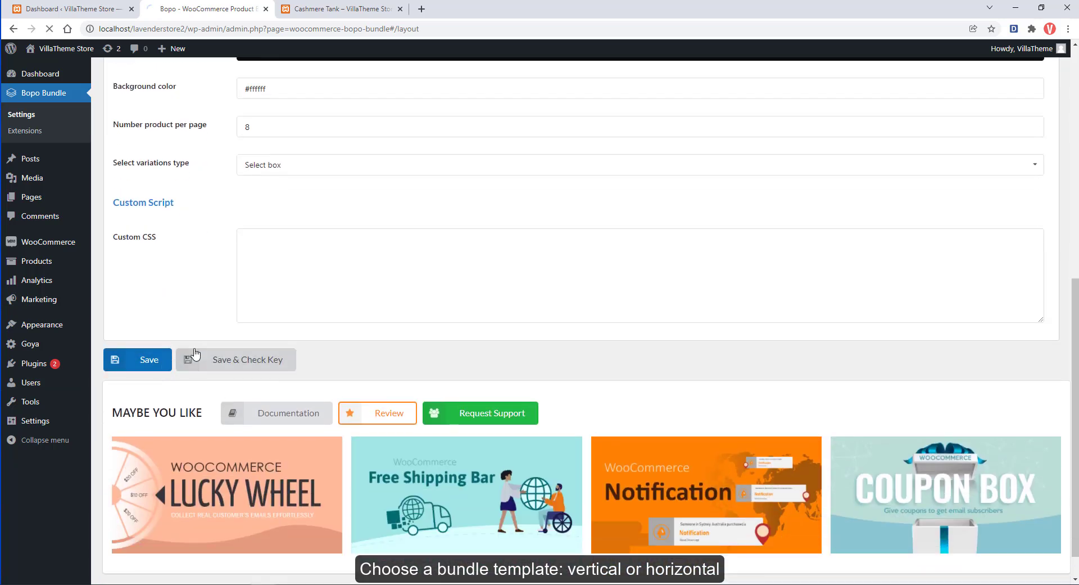
left_click(319, 11)
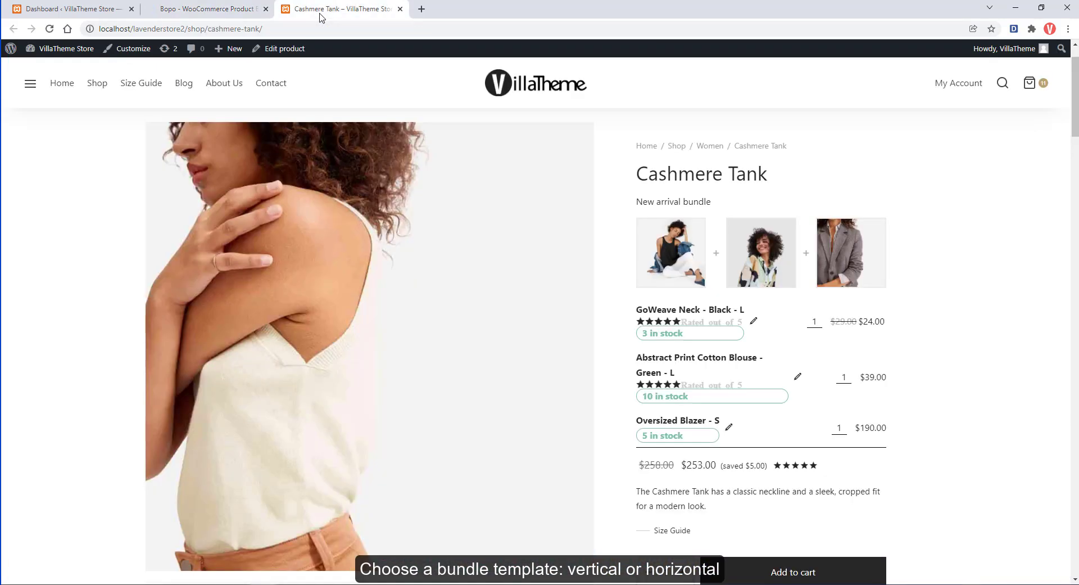
- Reload Cashmere Tank and view Cotton Patch Pocket Short in the first item's swap popup
left_click(50, 28)
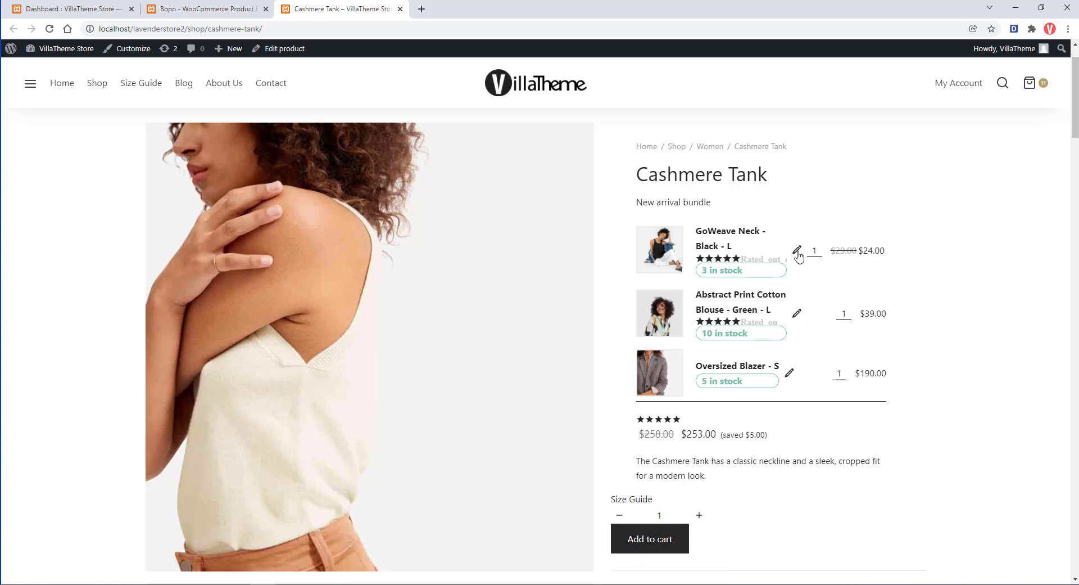
left_click(797, 250)
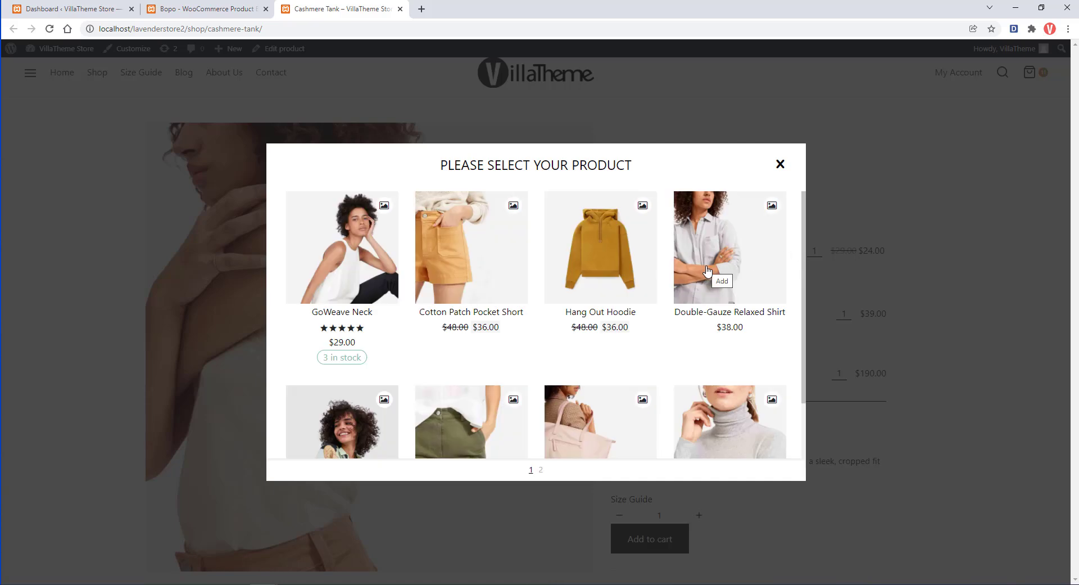
left_click(481, 254)
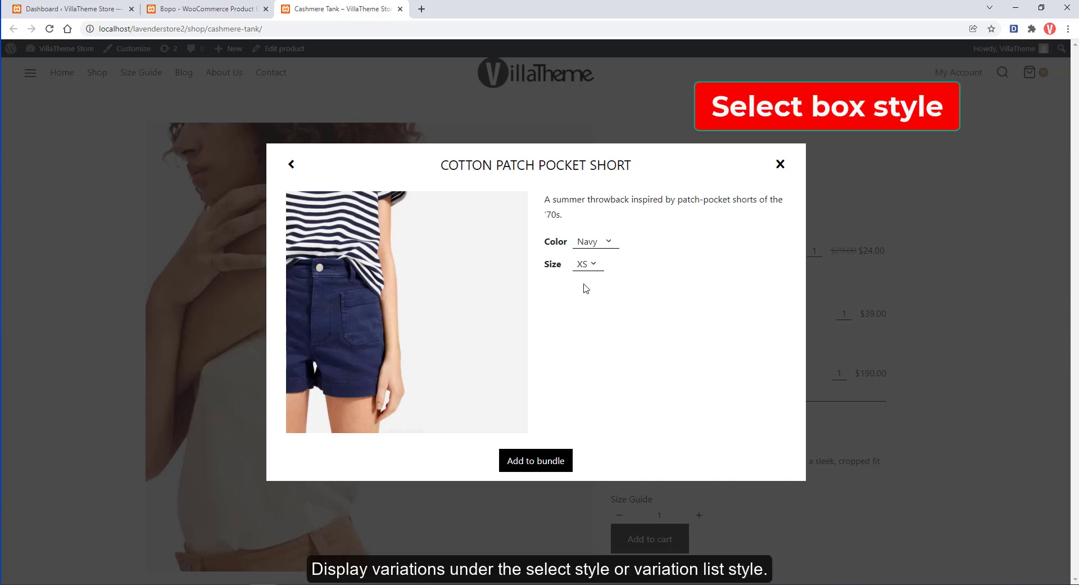
- Set Select variations type to List of variations and save the layout settings
left_click(207, 16)
scroll(448, 369, "down", 2)
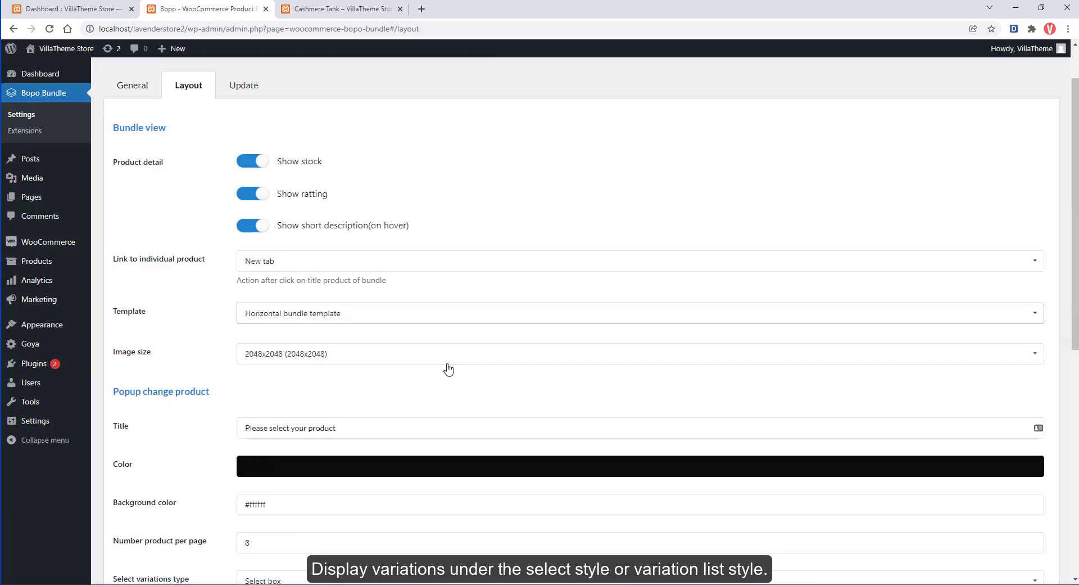
scroll(448, 369, "down", 3)
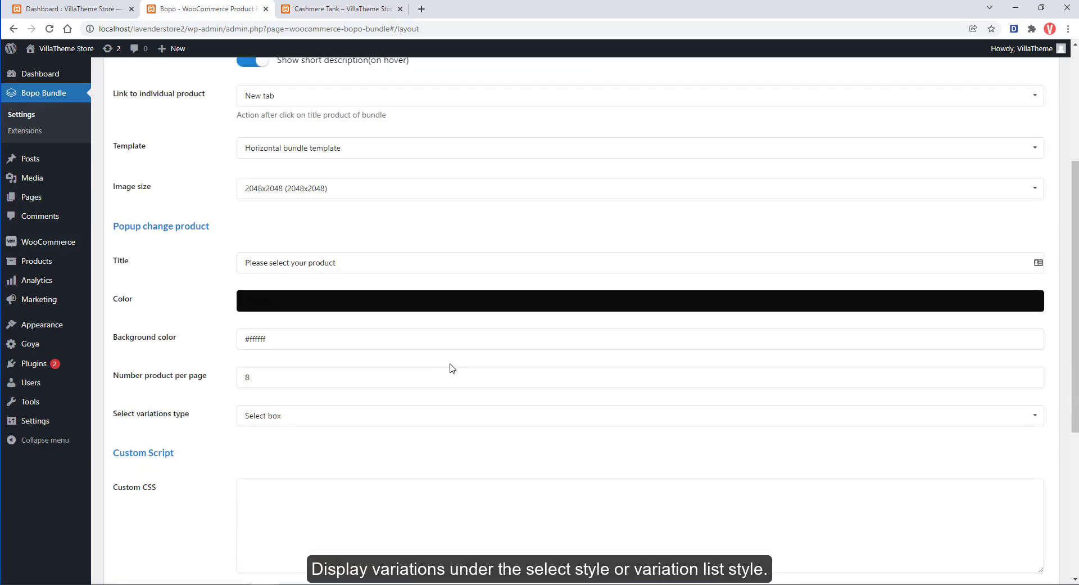
left_click(281, 415)
left_click(284, 437)
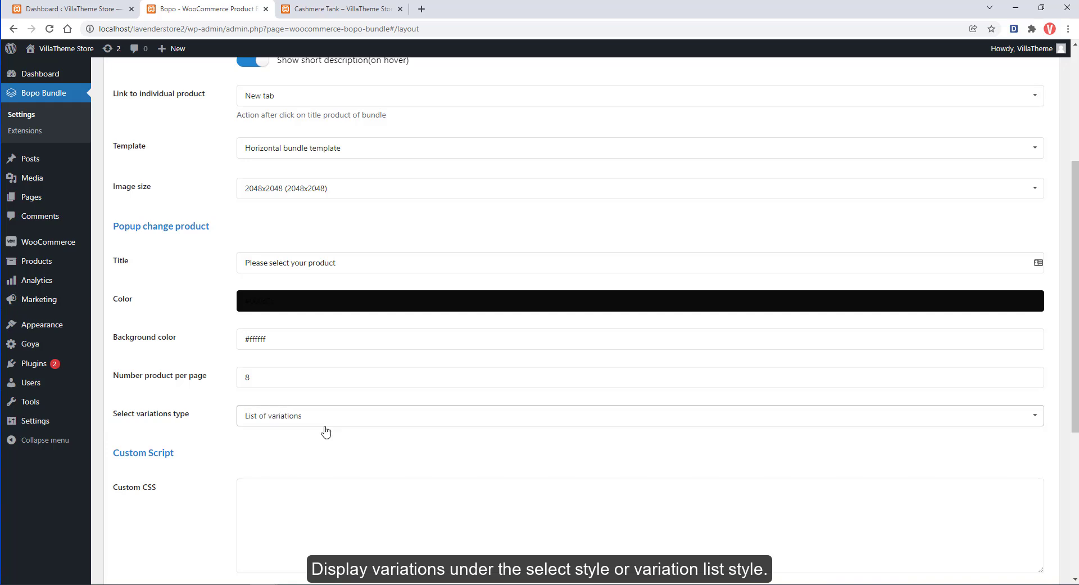
scroll(326, 432, "down", 2)
scroll(326, 432, "down", 2)
left_click(163, 386)
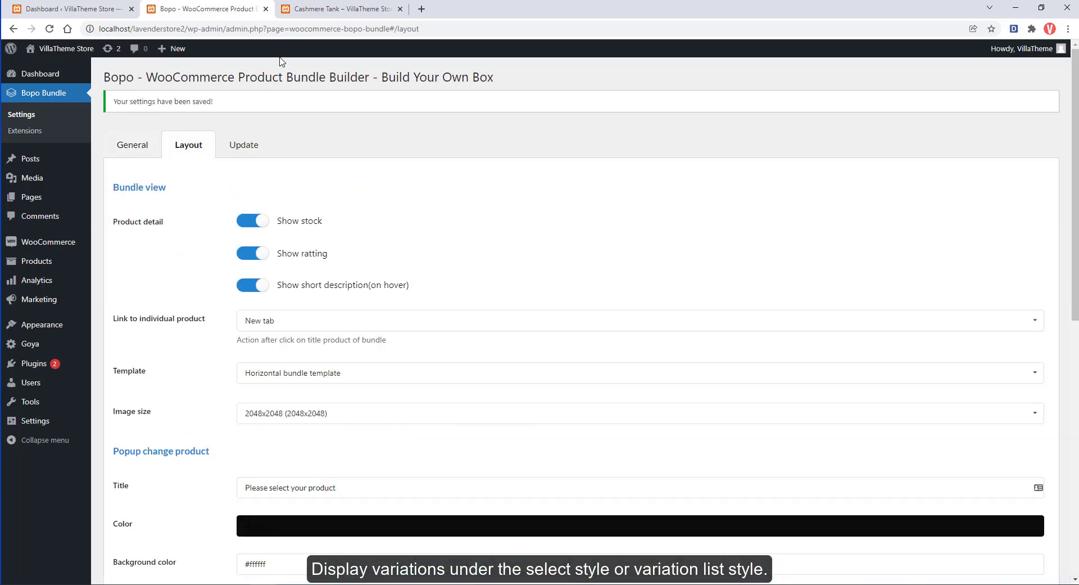
- Reload Cashmere Tank, check Cotton Patch Pocket Short's variation list, then view product page 2
left_click(318, 17)
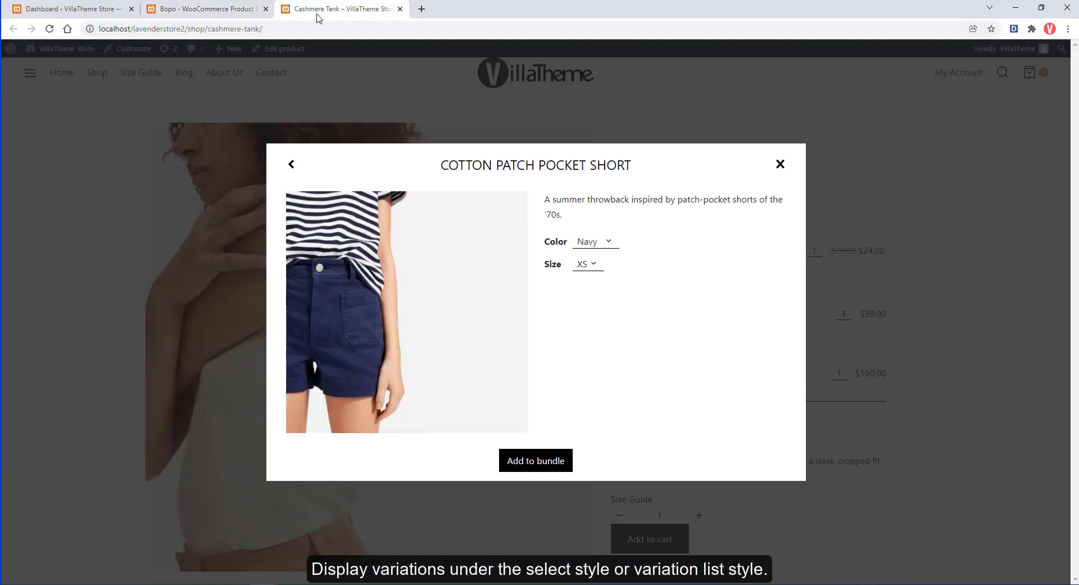
left_click(49, 29)
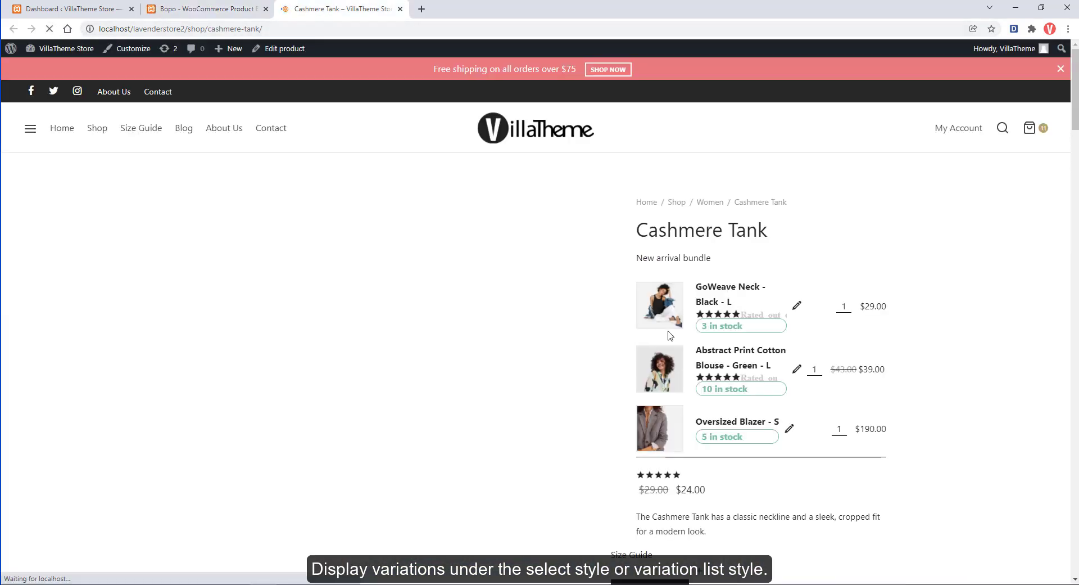
left_click(798, 309)
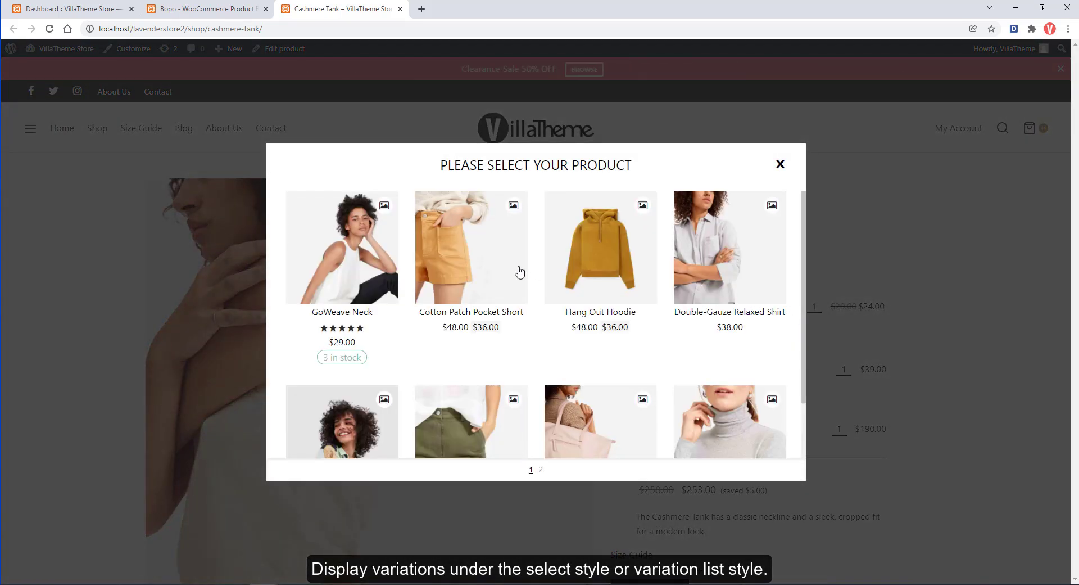
left_click(520, 272)
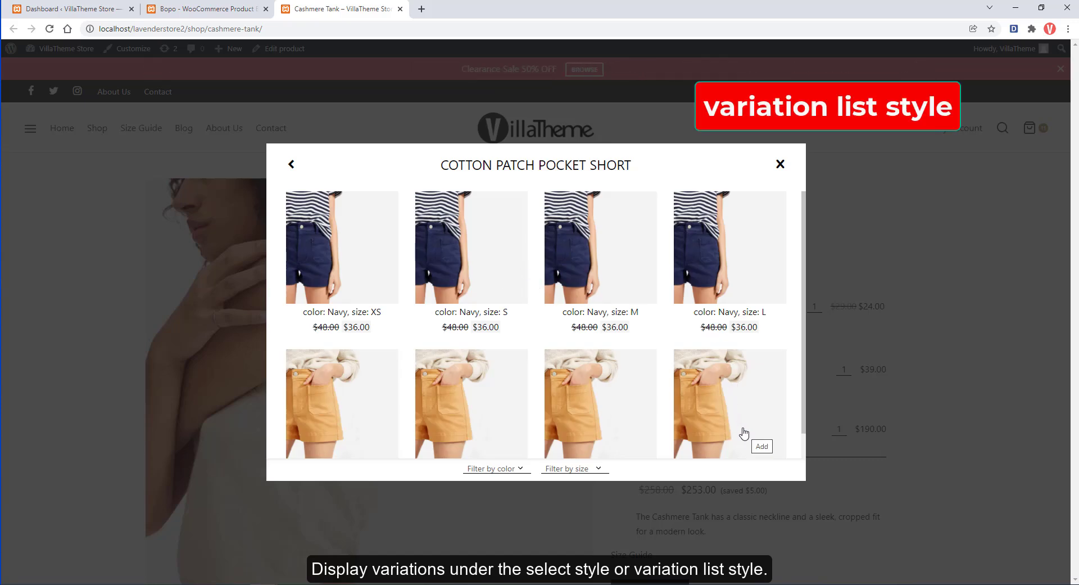
left_click(291, 164)
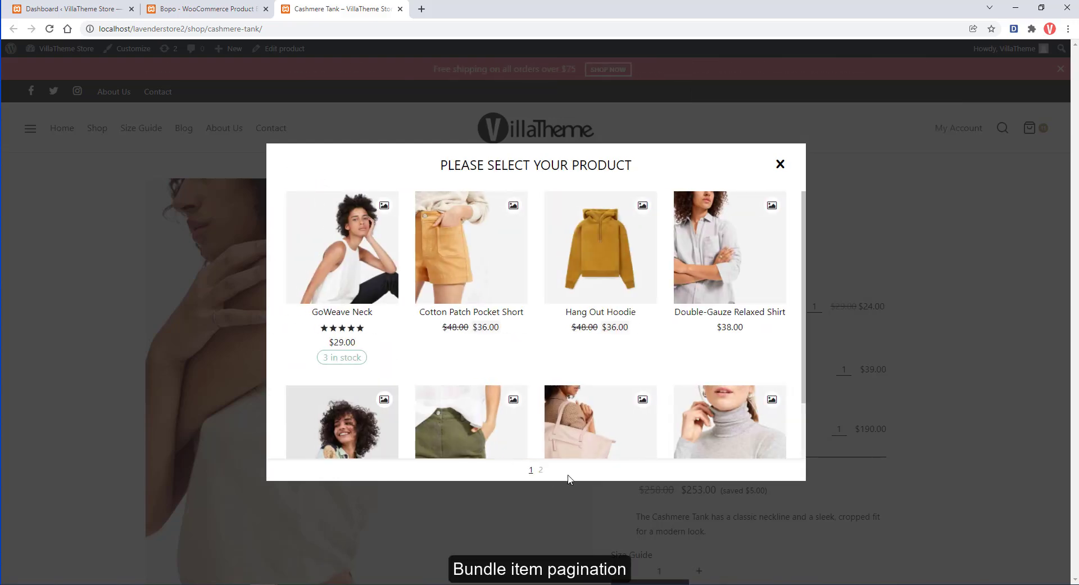
left_click(540, 471)
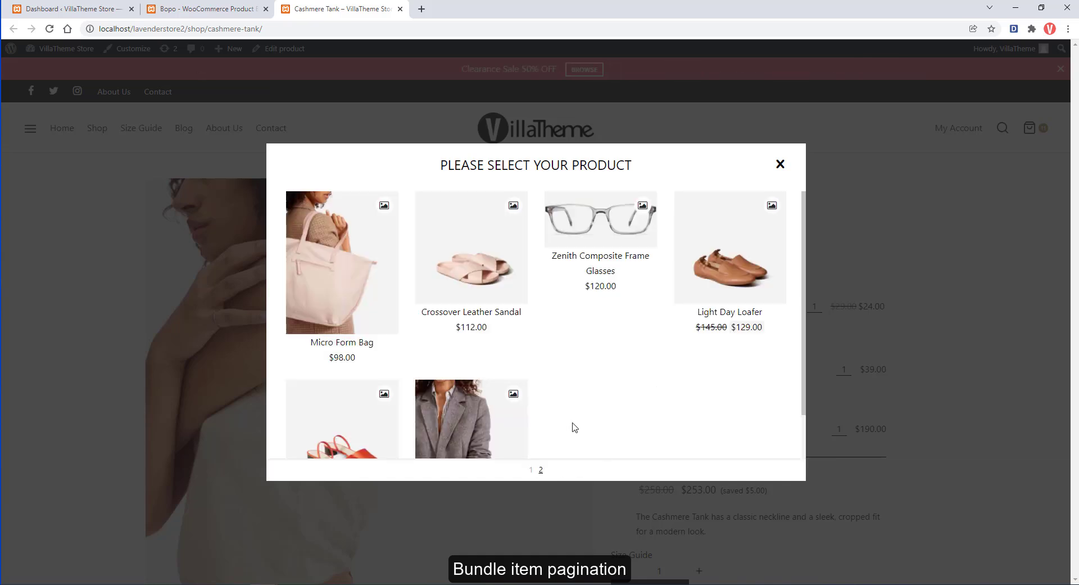
- Change Bopo Bundle's Number product per page from 8 to 4
left_click(230, 13)
scroll(362, 337, "down", 5)
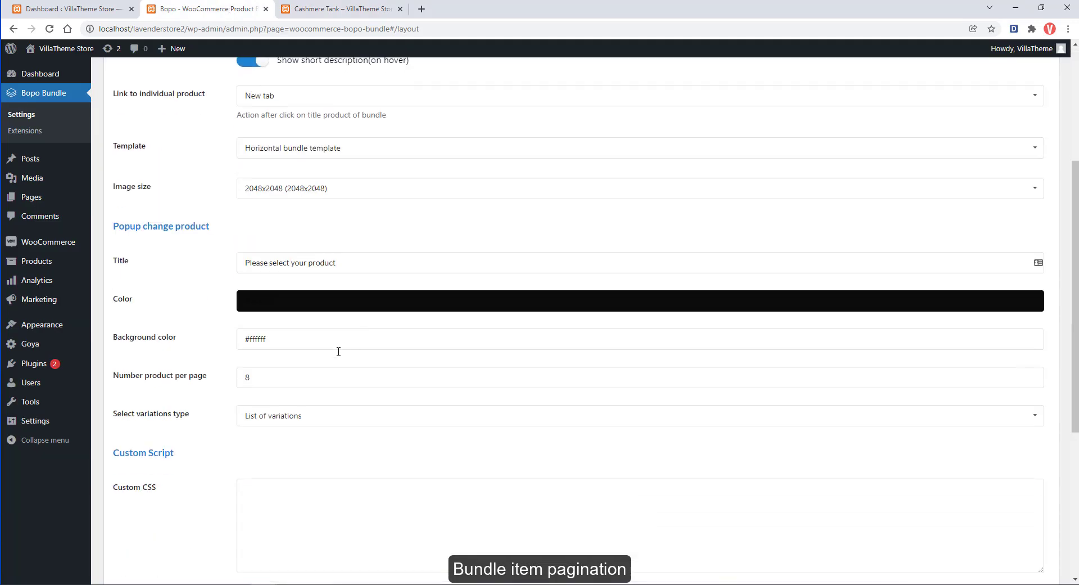
double_click(279, 382)
type("4")
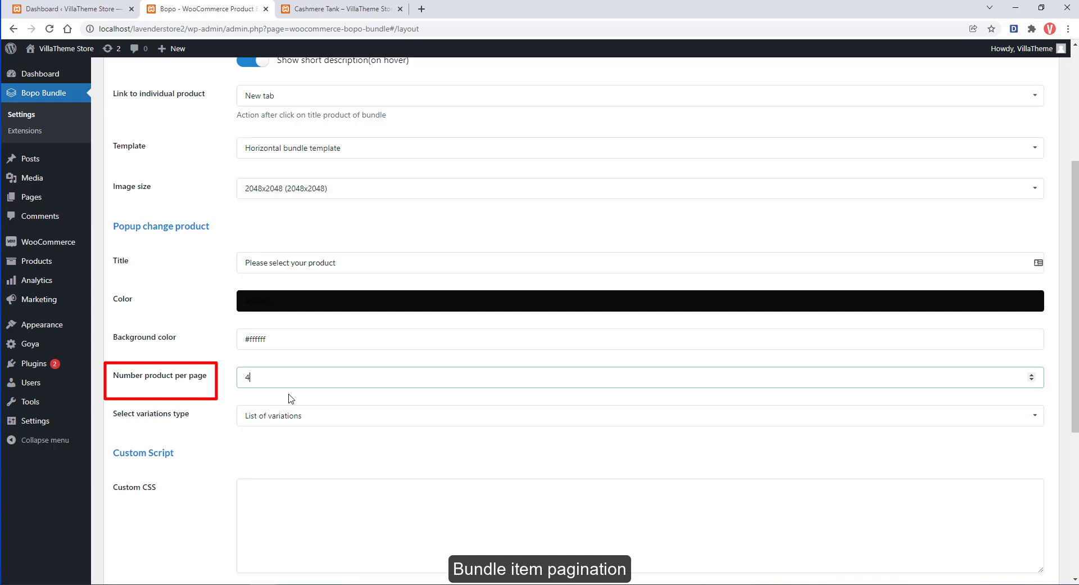
left_click(228, 399)
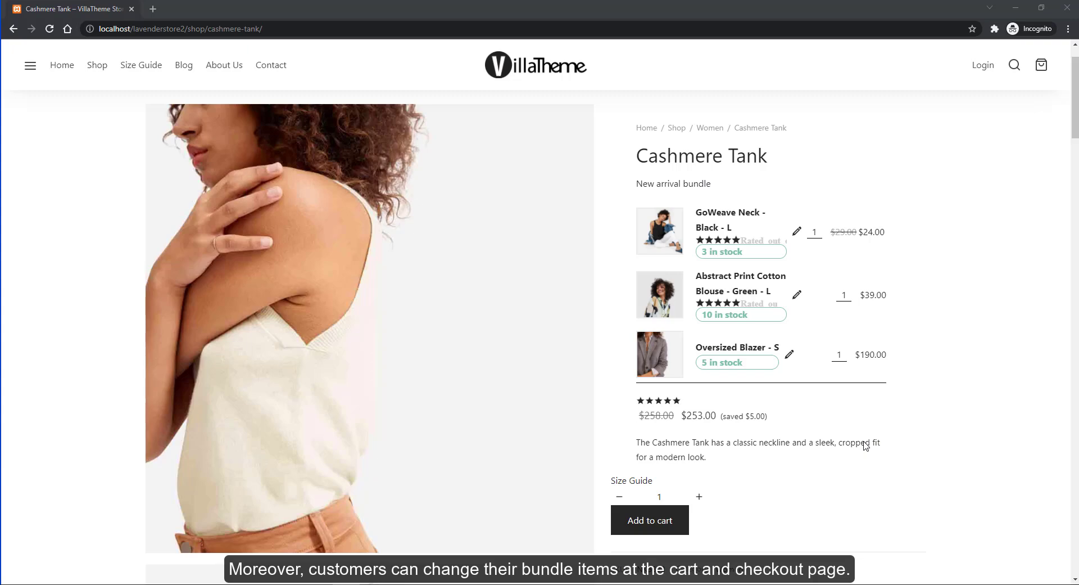
- Swap the bundle's blouse to Green size M and add the bundle to cart
left_click(797, 295)
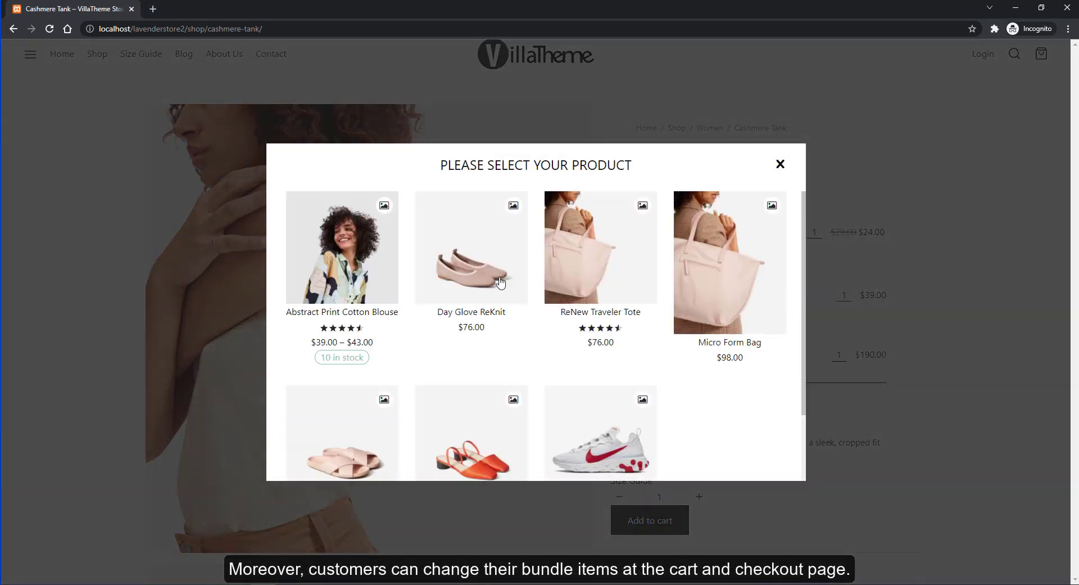
left_click(373, 265)
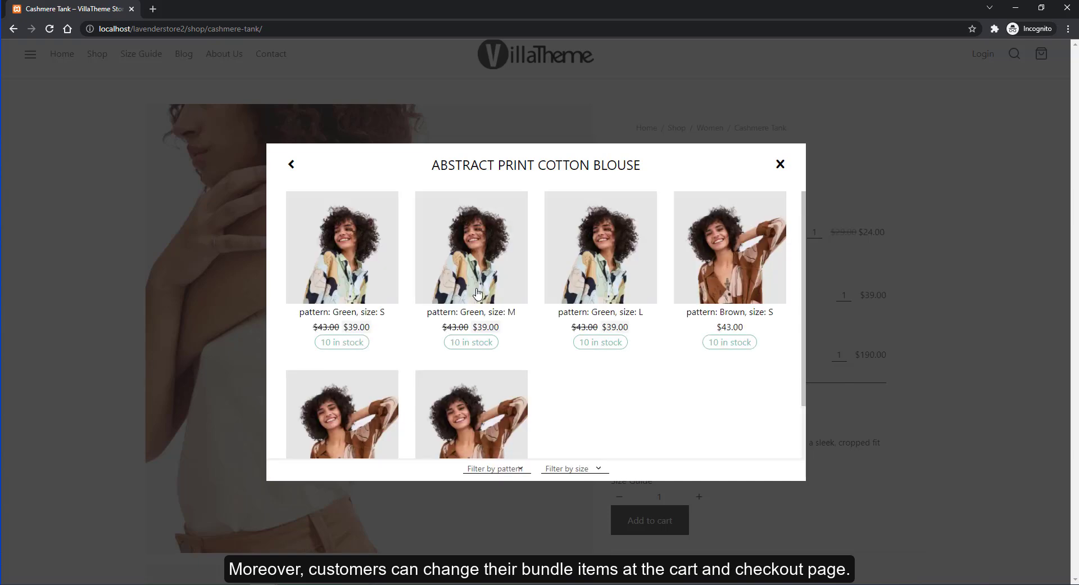
left_click(490, 282)
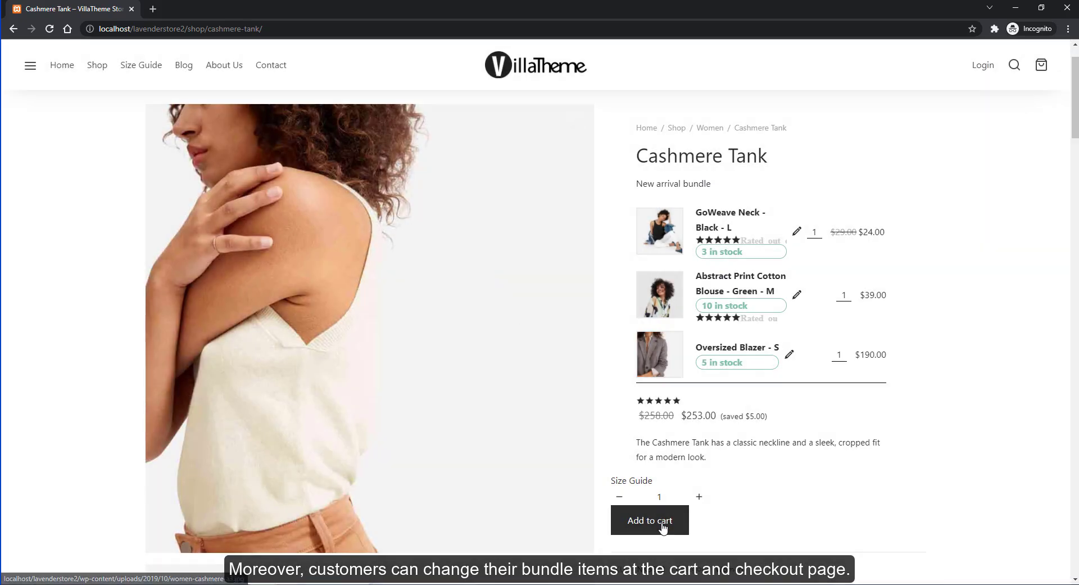
left_click(646, 518)
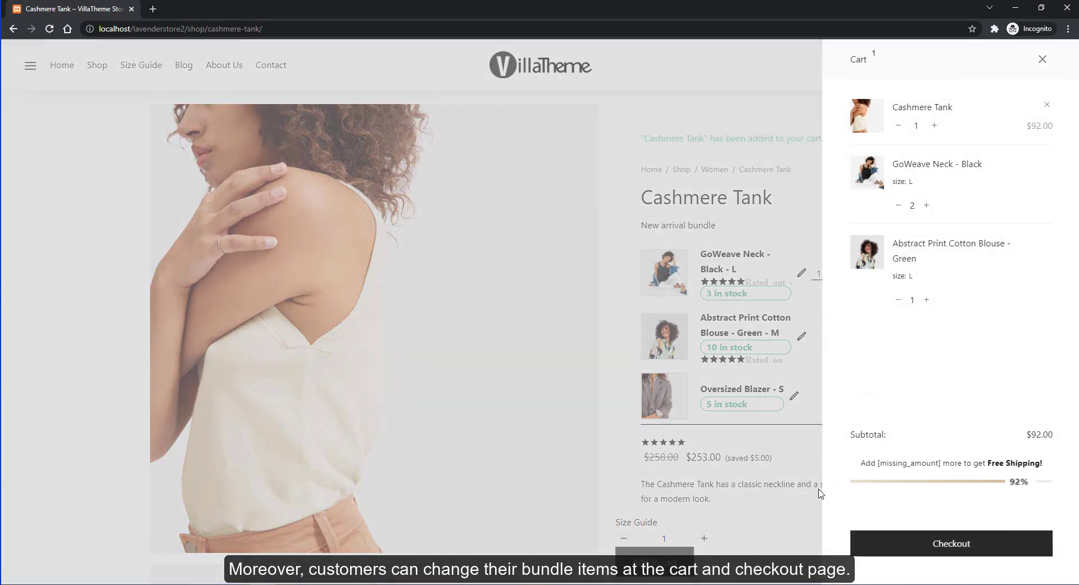
- At checkout, change the blouse bundle item to Brown size L
left_click(927, 541)
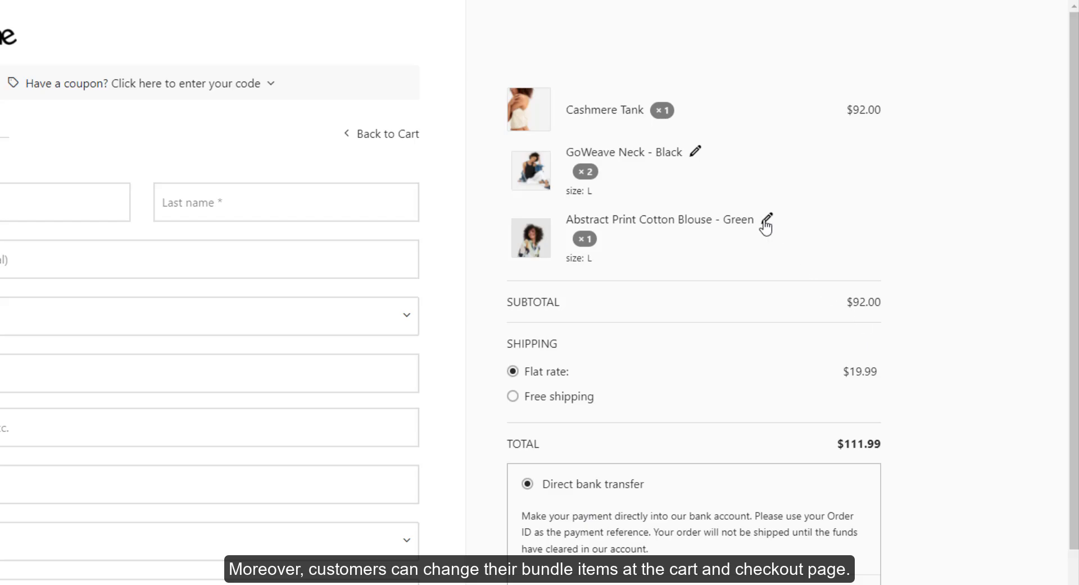
left_click(766, 220)
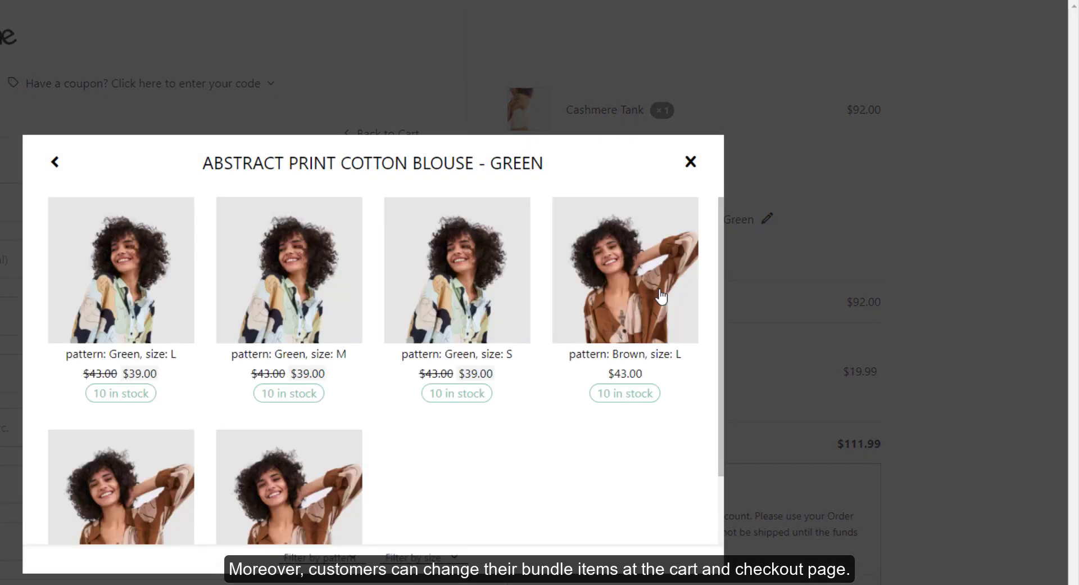
left_click(661, 298)
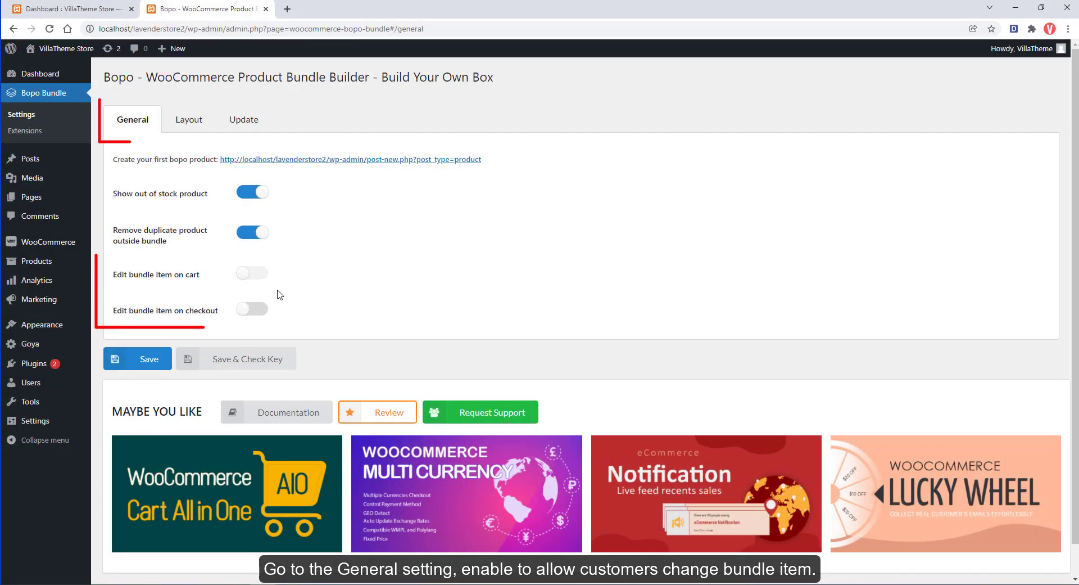
- Enable Edit bundle item on cart and Edit bundle item on checkout in Bopo General settings
left_click(258, 273)
left_click(262, 312)
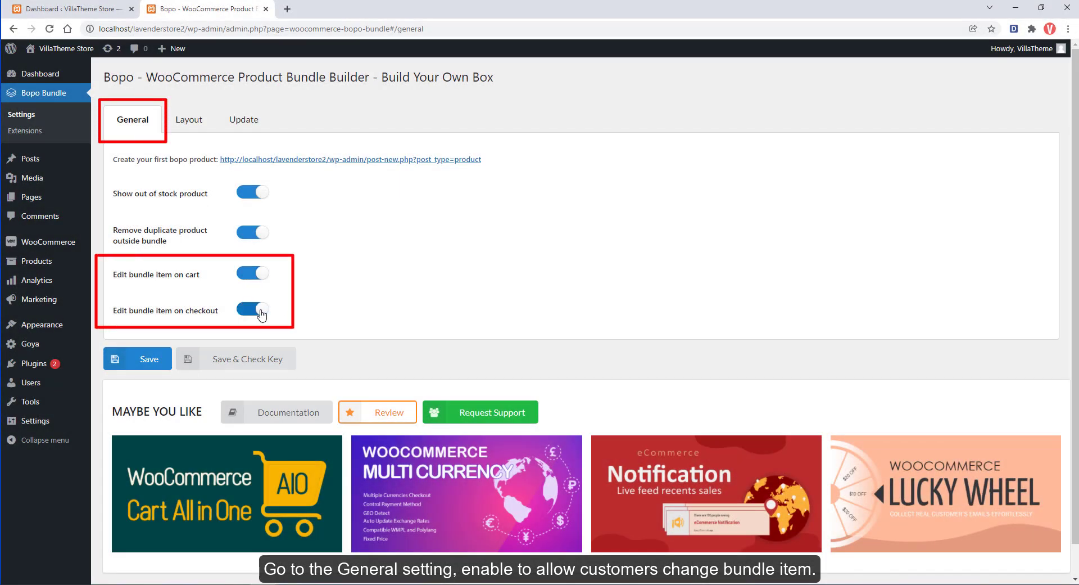